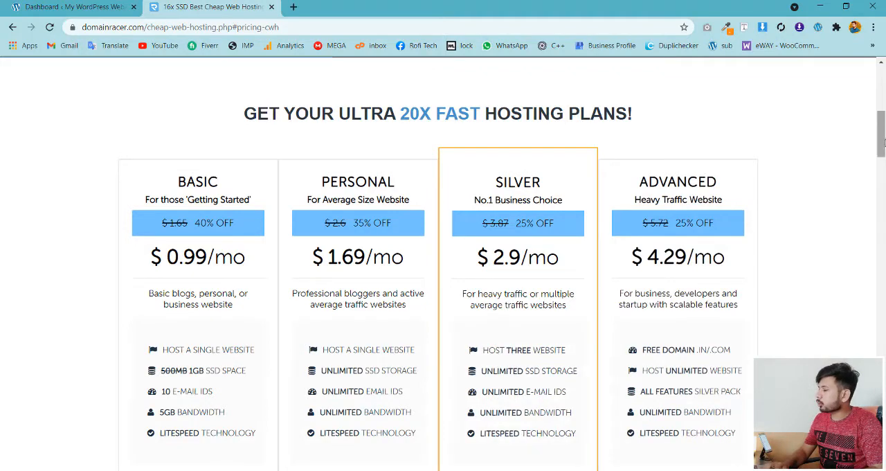
# - Look through DomainRacer's cheap web hosting plans and feature comparison table, and open the site's home page
pyautogui.moveTo(882, 142); pyautogui.dragTo(881, 300)
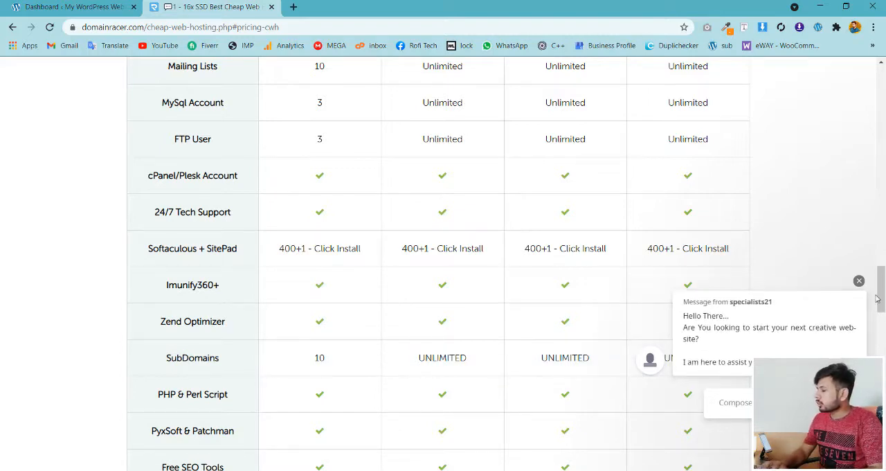
pyautogui.moveTo(882, 274); pyautogui.dragTo(881, 87)
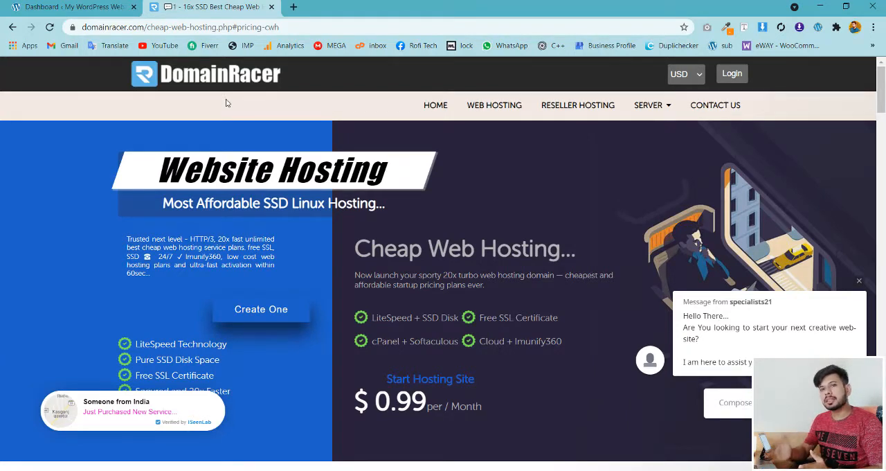
pyautogui.click(214, 81)
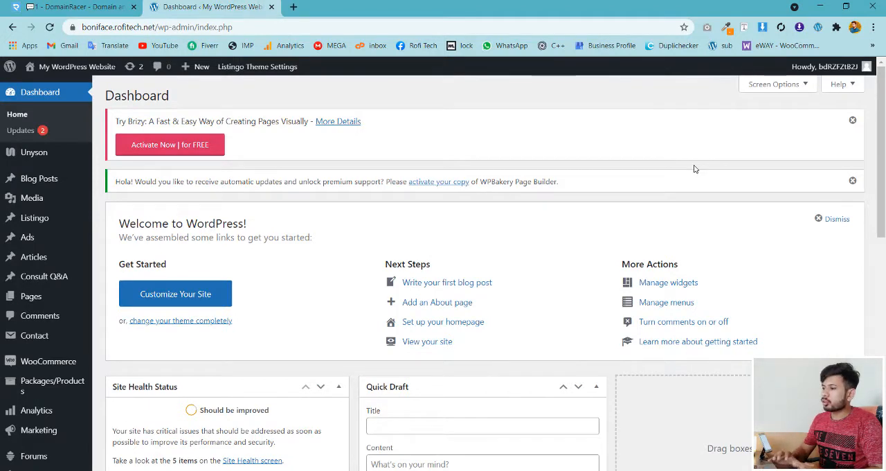
# - Find the wpForo Forum plugin in the WordPress plugin directory with the keyword "forum", and install and activate it
pyautogui.moveTo(882, 151); pyautogui.dragTo(883, 207)
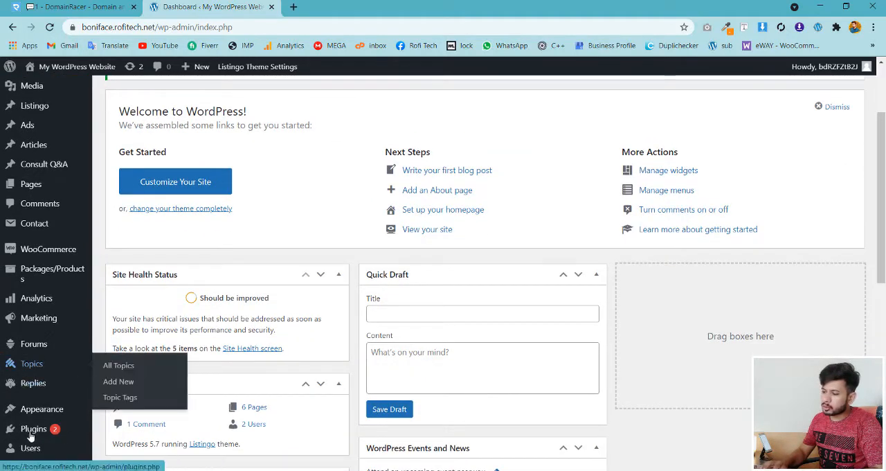
pyautogui.moveTo(61, 436)
pyautogui.click(119, 425)
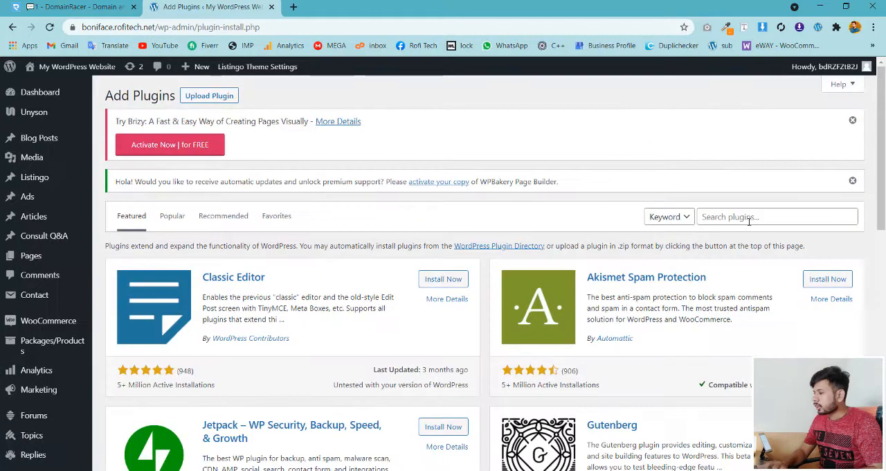
pyautogui.click(753, 216)
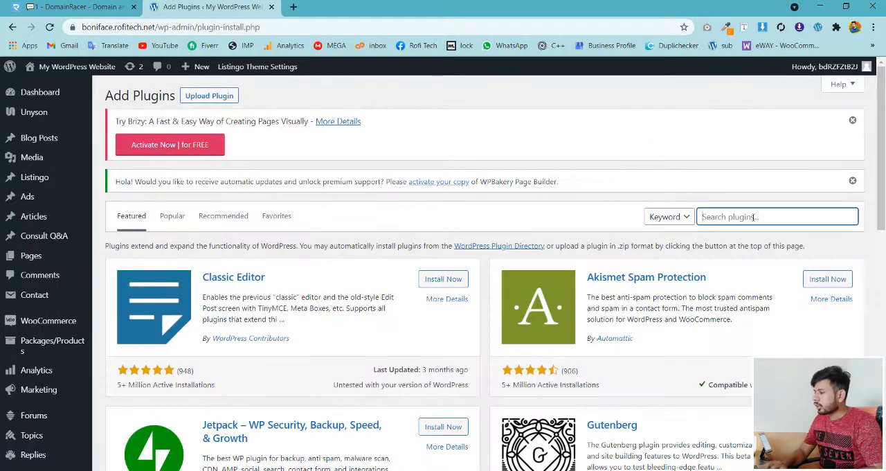
pyautogui.write('foru')
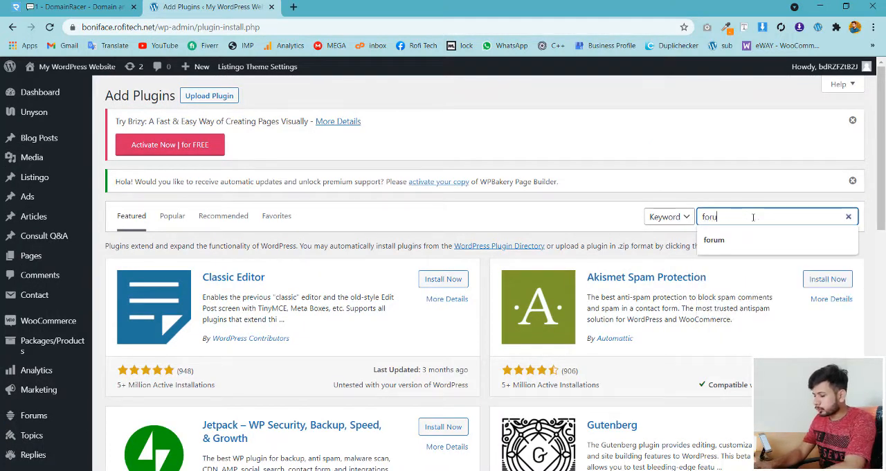
pyautogui.write('m')
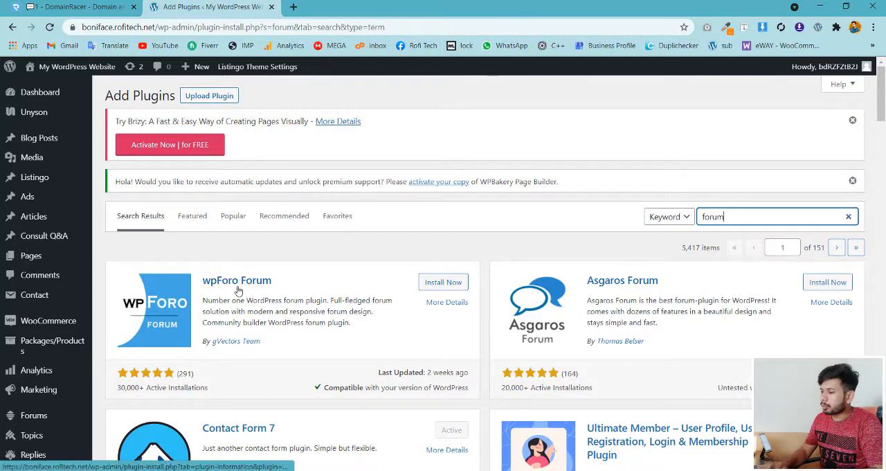
pyautogui.click(434, 287)
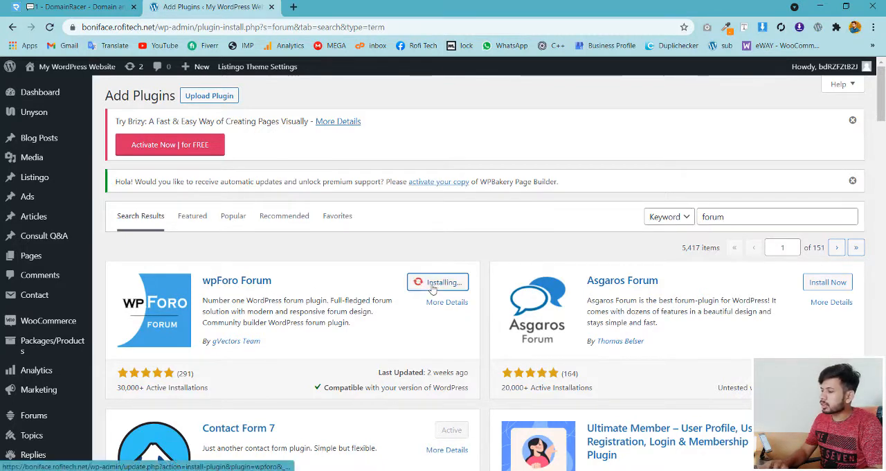
pyautogui.click(435, 283)
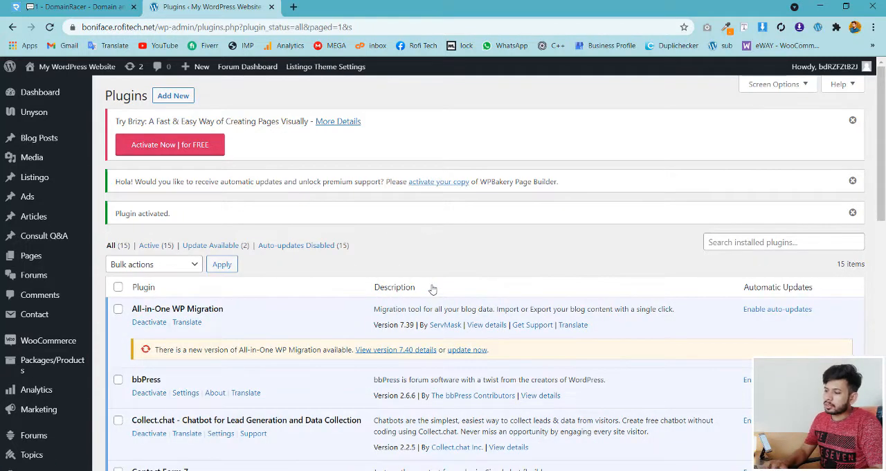
# - Open the wpForo categories and forums list and retitle Main Category as "WordPress"
pyautogui.moveTo(36, 278)
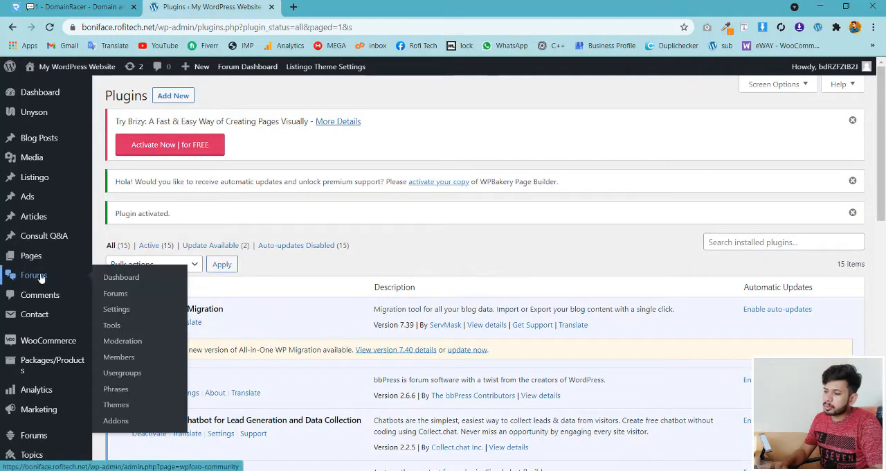
pyautogui.click(122, 294)
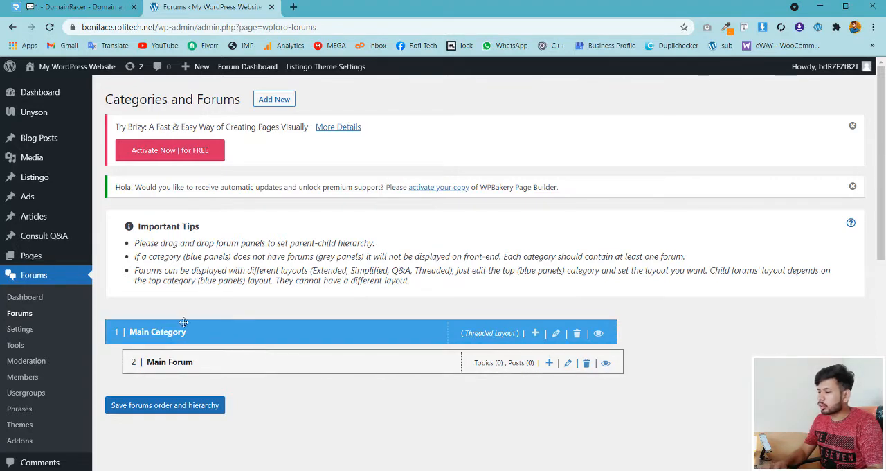
pyautogui.click(557, 336)
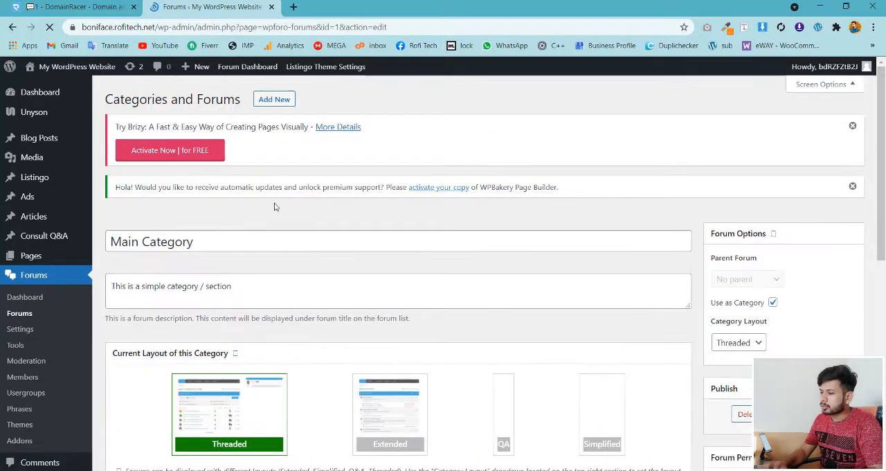
pyautogui.moveTo(216, 241); pyautogui.dragTo(88, 241)
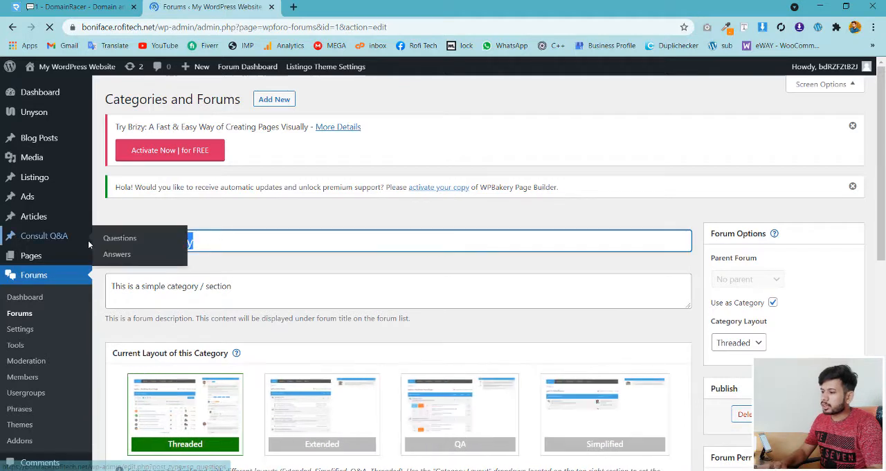
pyautogui.press('BackSpace')
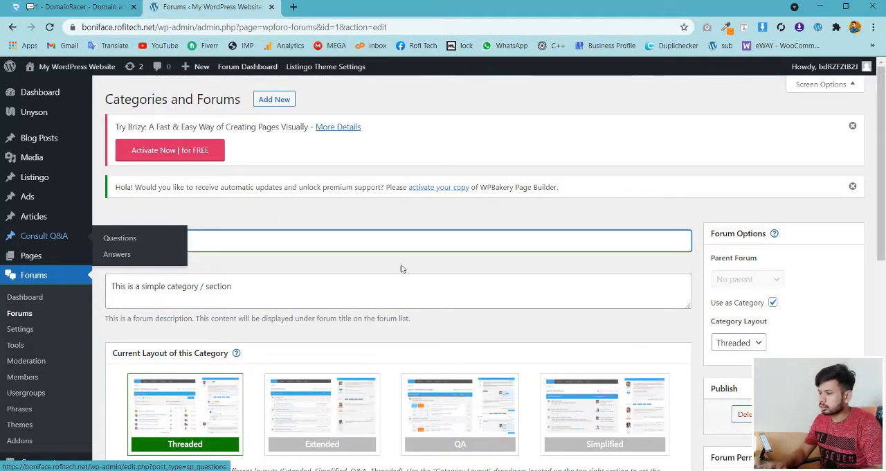
pyautogui.write('WordPress')
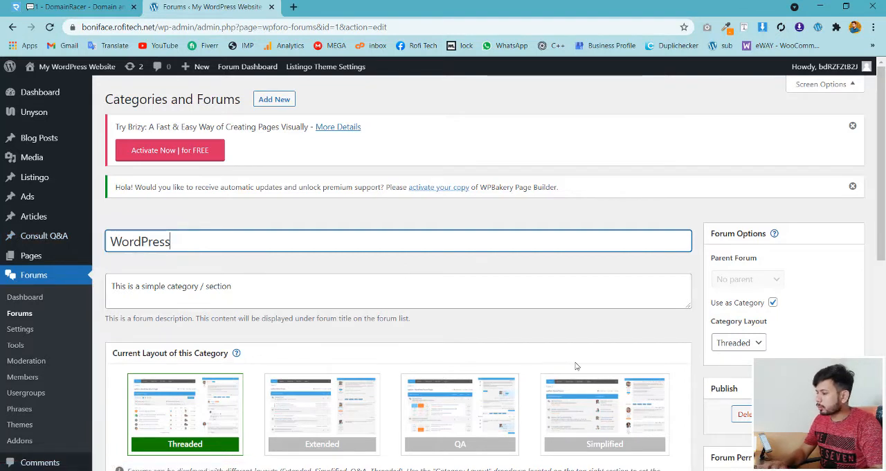
# - Set the WordPress category's layout to Simplified, keep it used as a category, and update it
pyautogui.click(616, 450)
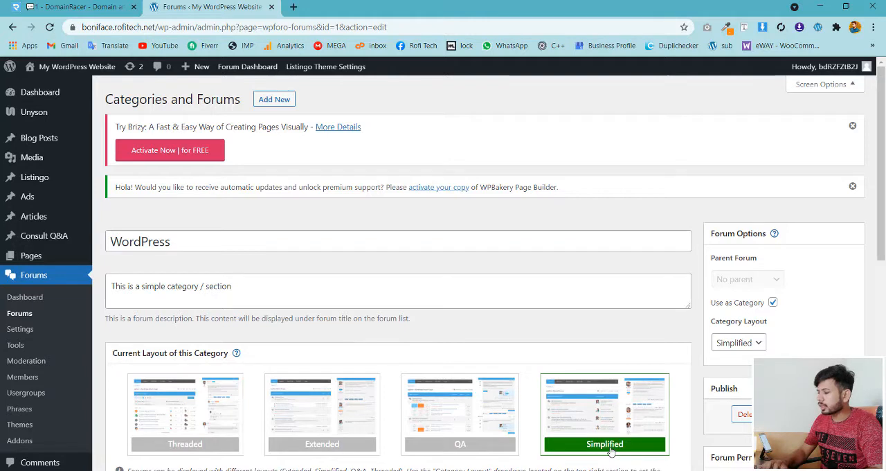
pyautogui.click(771, 302)
pyautogui.click(773, 303)
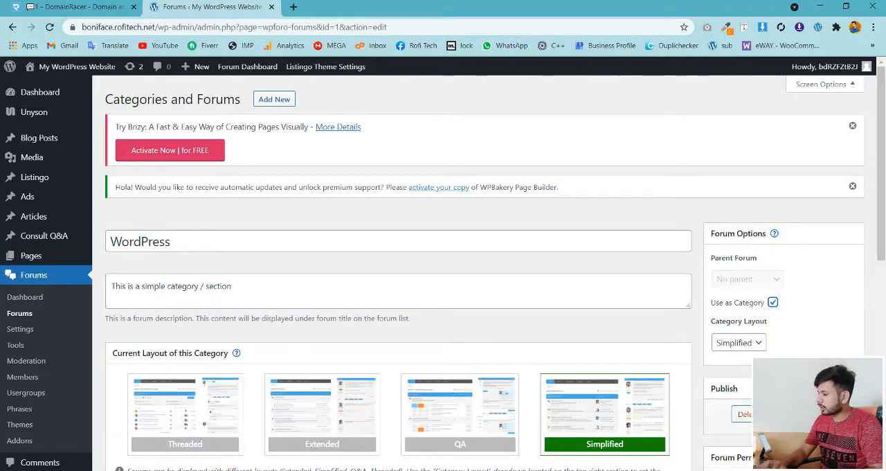
pyautogui.click(838, 416)
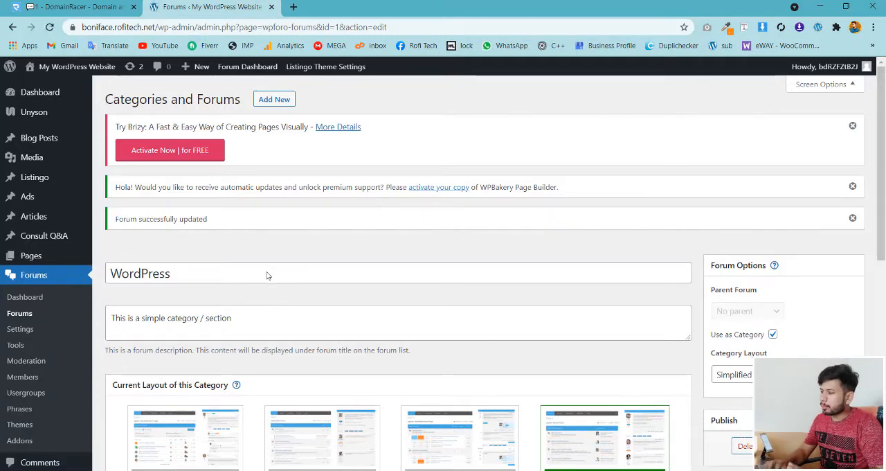
# - Open Main Forum from the categories and forums list for editing and retitle it "WordPress Themes"
pyautogui.click(25, 317)
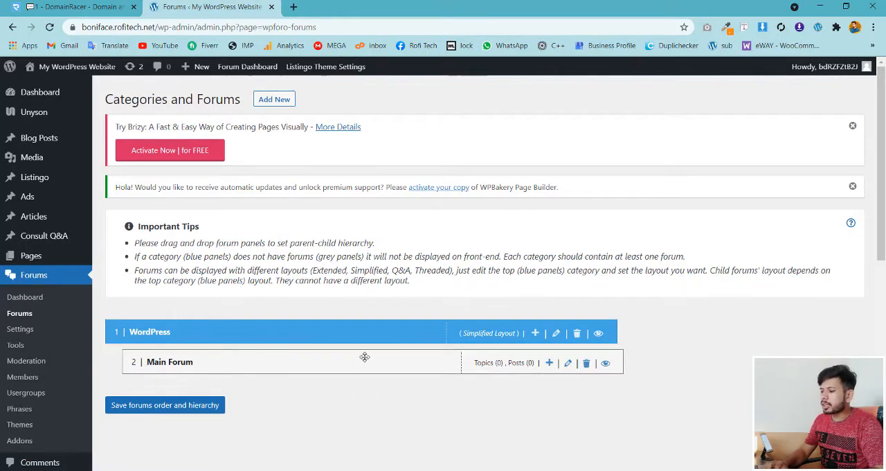
pyautogui.click(568, 364)
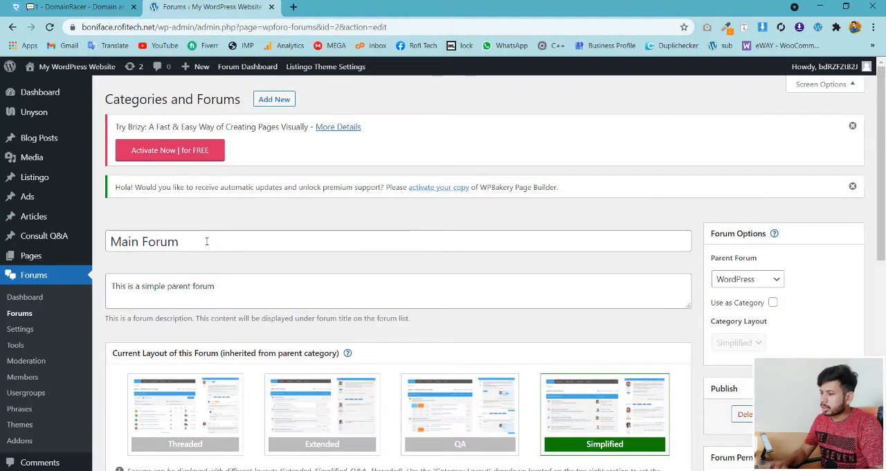
pyautogui.moveTo(206, 241); pyautogui.dragTo(108, 241)
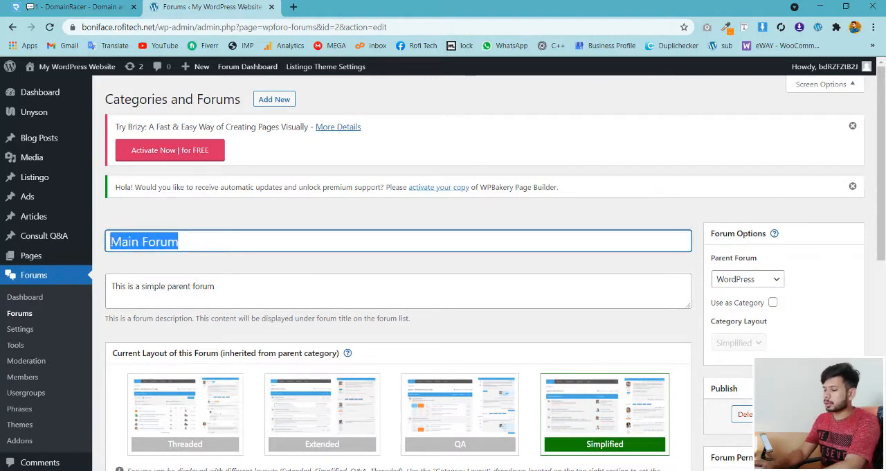
pyautogui.write('Wor')
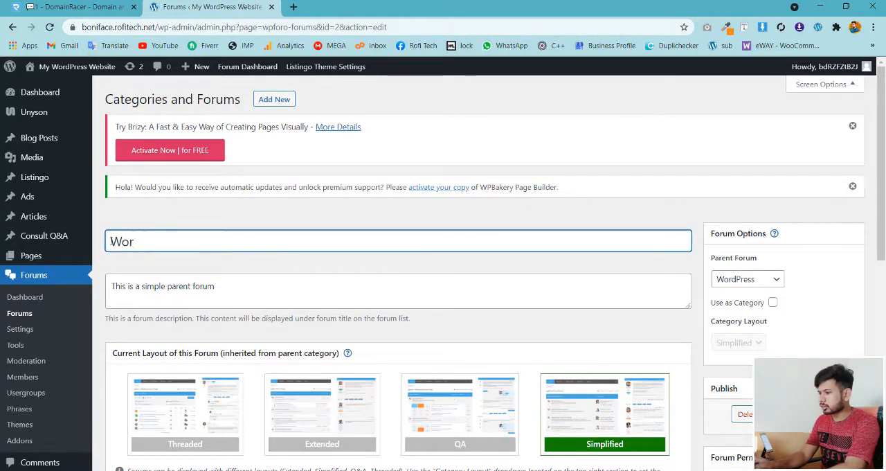
pyautogui.write('dP')
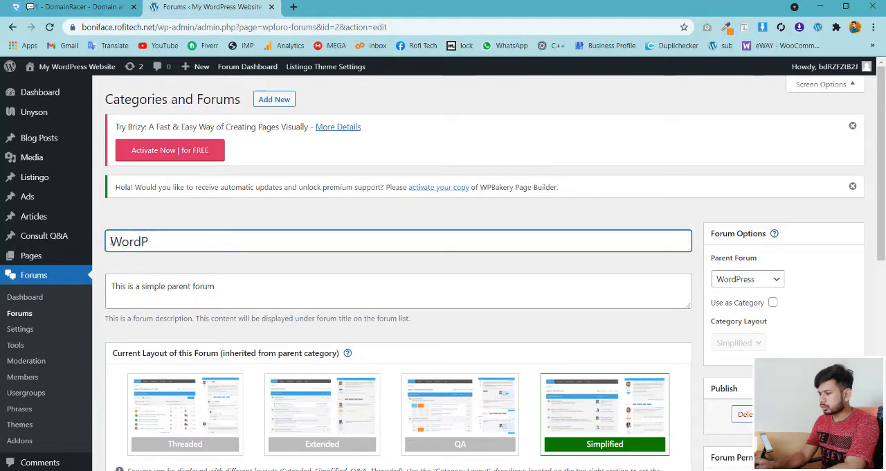
pyautogui.write('ress Theme')
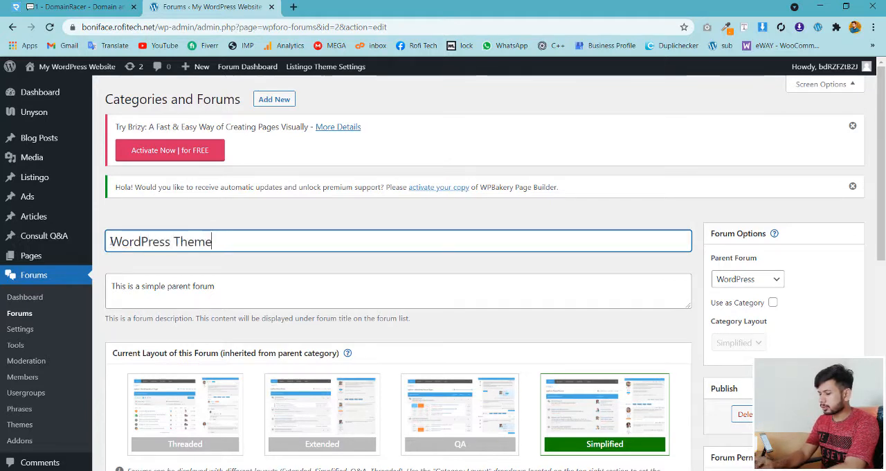
pyautogui.write('s')
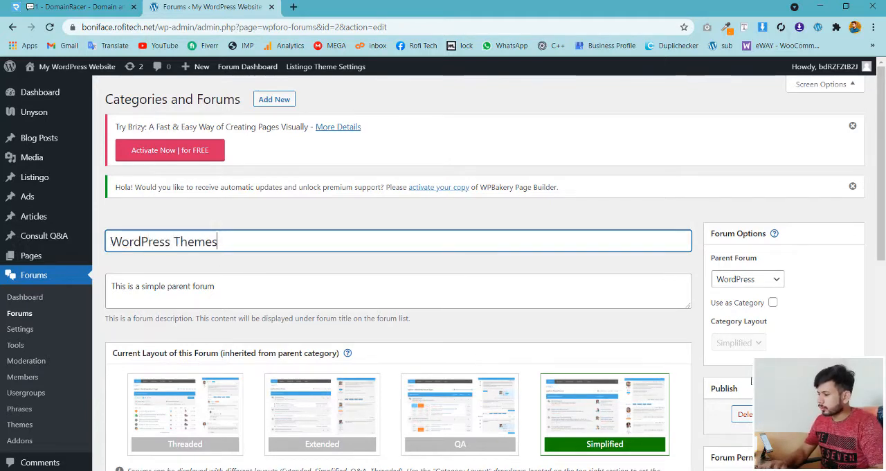
# - Choose WordPress as the parent of the WordPress Themes forum and update the forum
pyautogui.click(746, 281)
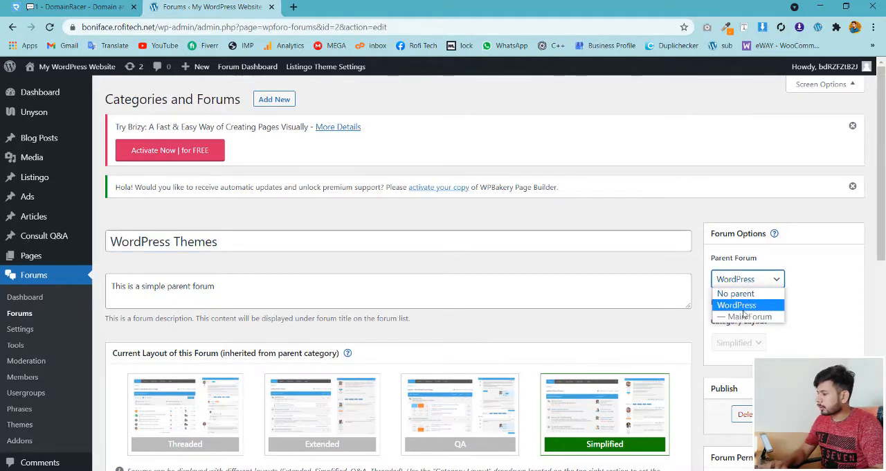
pyautogui.click(737, 305)
pyautogui.click(843, 416)
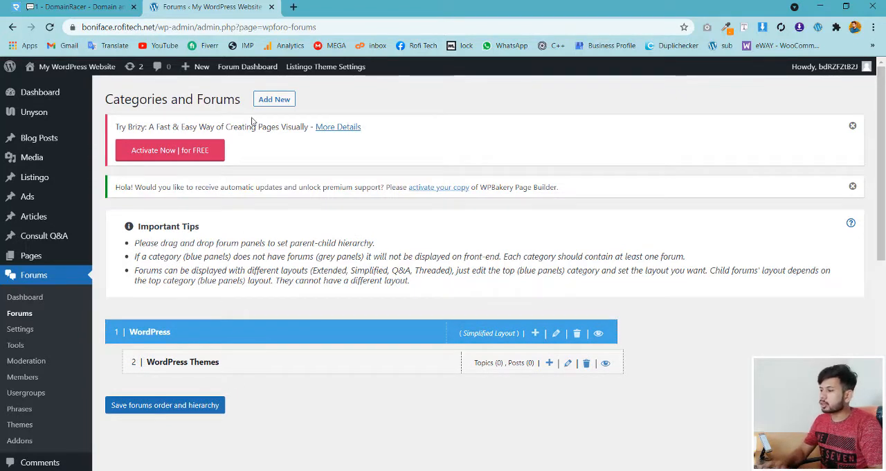
# - Start a new wpForo forum and give it the title "WordPress Plugins"
pyautogui.click(275, 99)
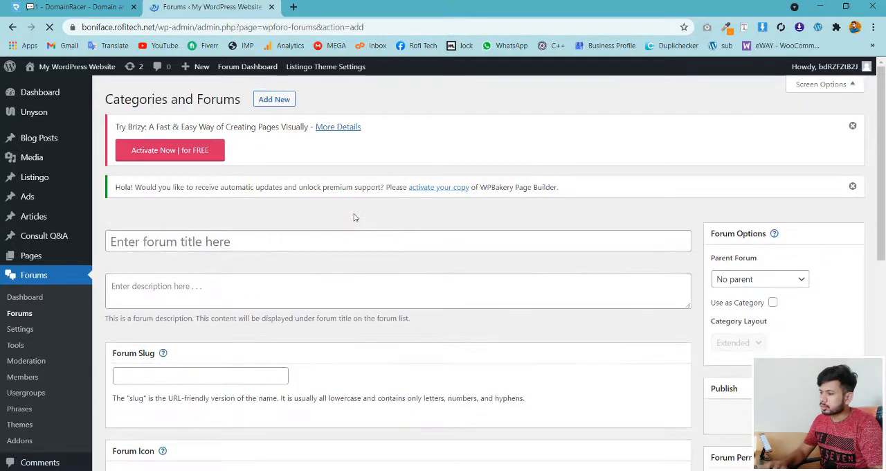
pyautogui.click(341, 235)
pyautogui.write('W')
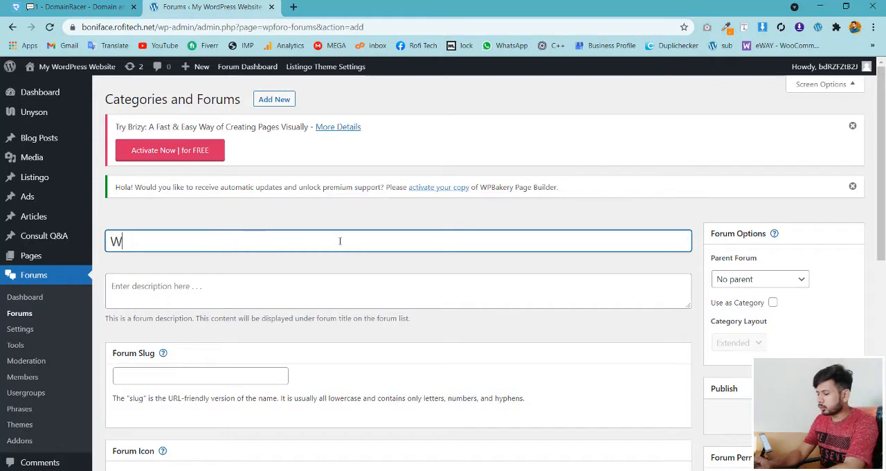
pyautogui.write('ordPr')
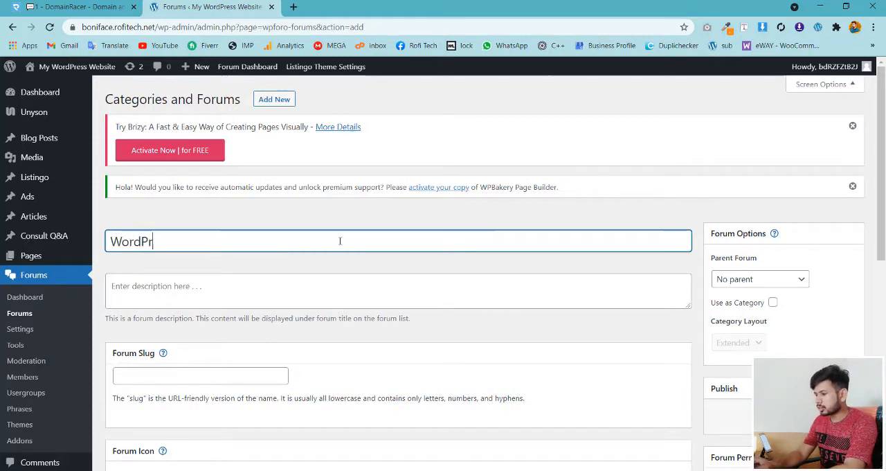
pyautogui.write('ess Plugins')
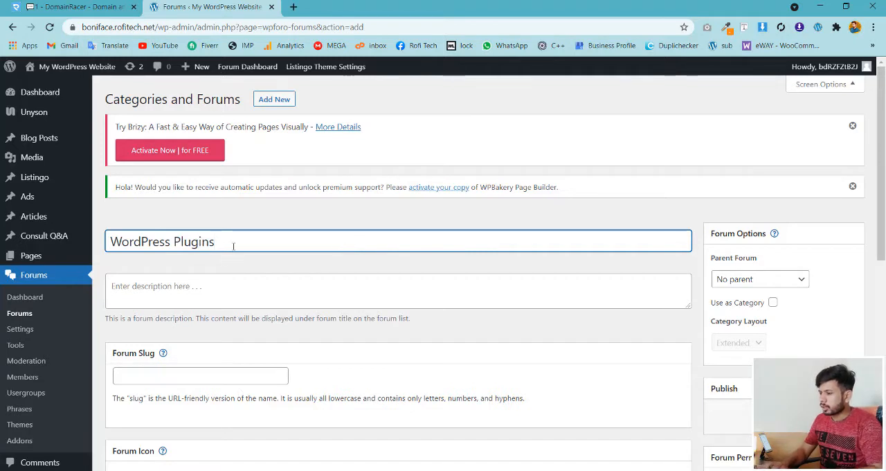
# - Copy the new forum's title into its forum slug so the slug reads "WordPress Plugins"
pyautogui.moveTo(233, 246); pyautogui.dragTo(99, 250)
pyautogui.hotkey('ctrl', 'c')
pyautogui.hotkey('ctrl', 'v')
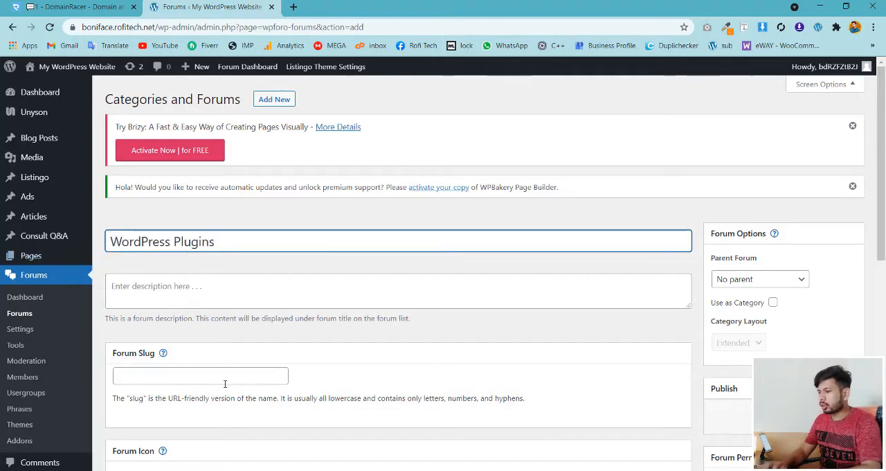
pyautogui.click(217, 376)
pyautogui.hotkey('ctrl', 'v')
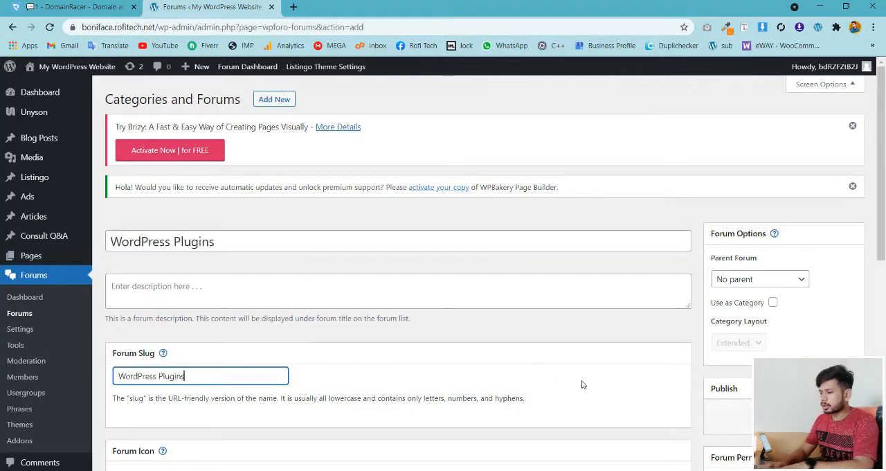
# - Choose WordPress as the parent of the new WordPress Plugins forum and publish the forum
pyautogui.click(733, 292)
pyautogui.click(735, 279)
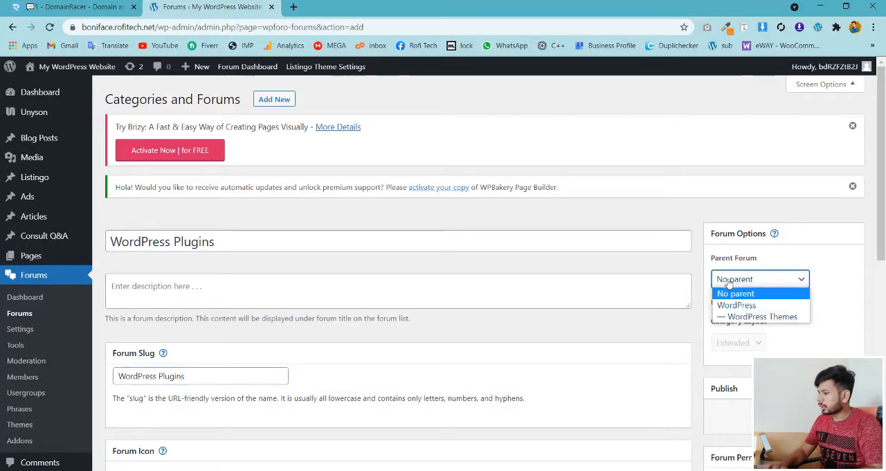
pyautogui.click(737, 302)
pyautogui.click(834, 416)
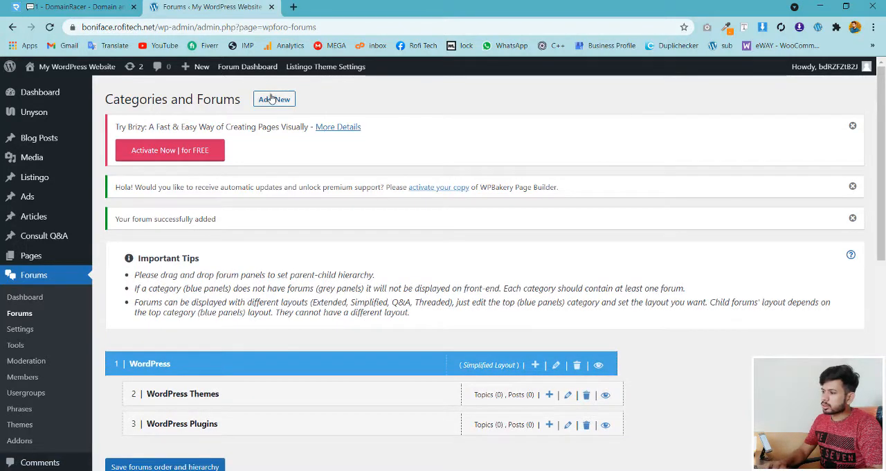
# - Start another new forum titled "WooCommerce" and copy that title into its forum slug
pyautogui.click(272, 98)
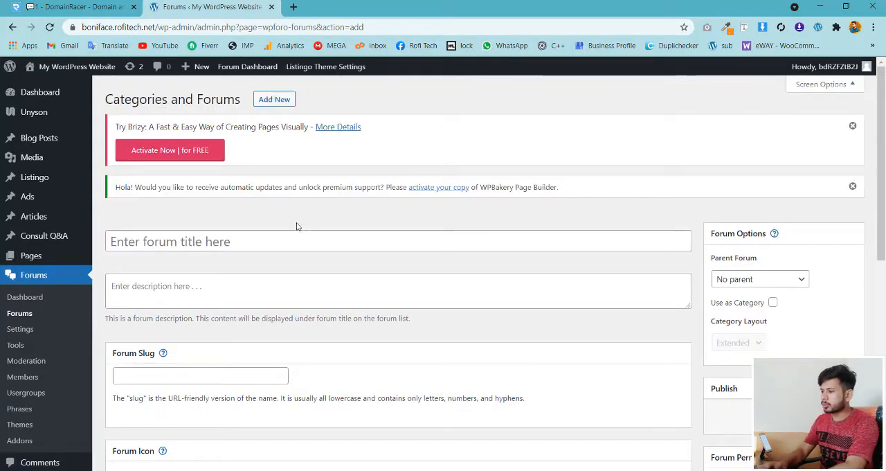
pyautogui.click(289, 241)
pyautogui.write('W')
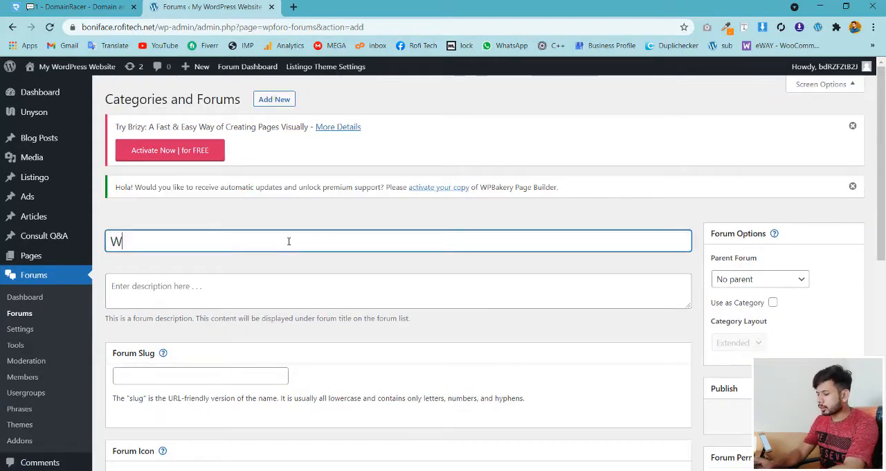
pyautogui.write('ooCommerce')
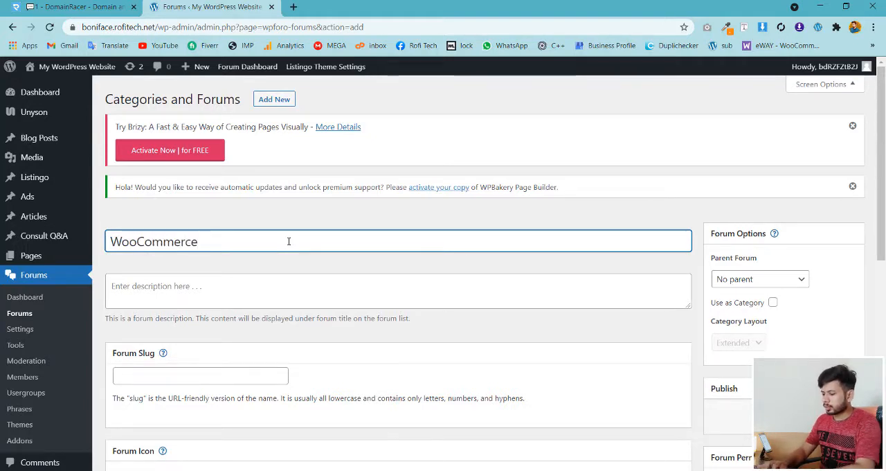
pyautogui.hotkey('ctrl', 'a')
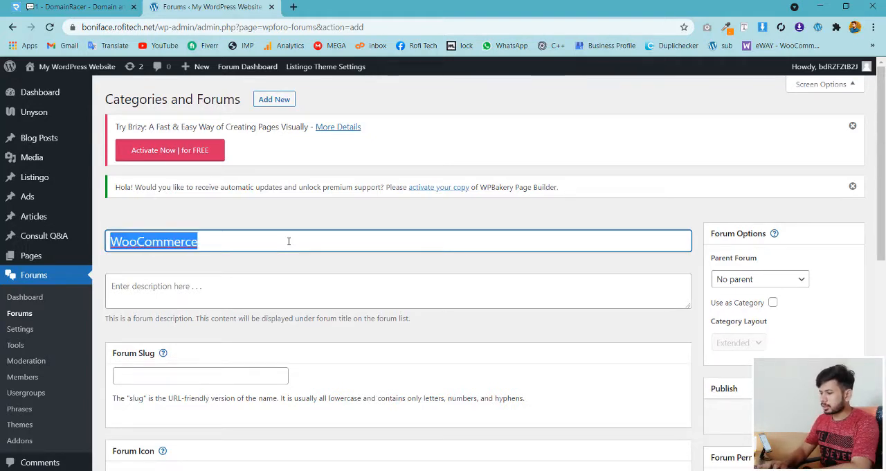
pyautogui.hotkey('ctrl', 'c')
pyautogui.click(212, 373)
pyautogui.hotkey('ctrl', 'v')
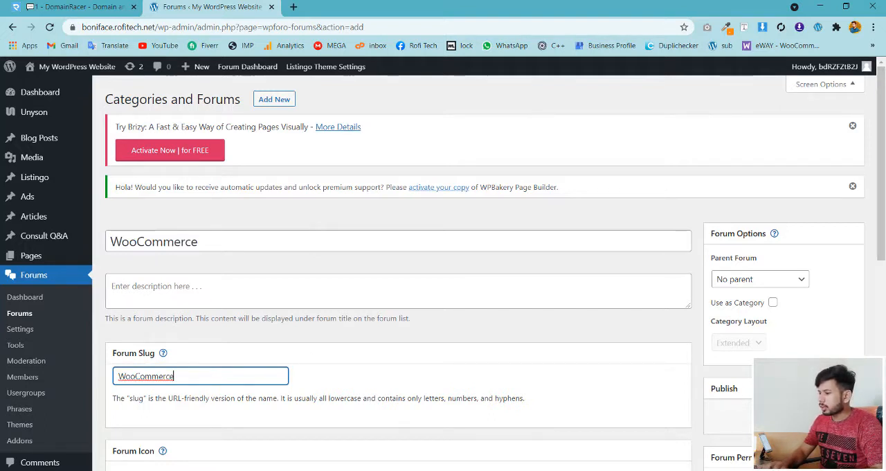
# - Set WordPress as the WooCommerce forum's parent and publish the forum
pyautogui.click(736, 280)
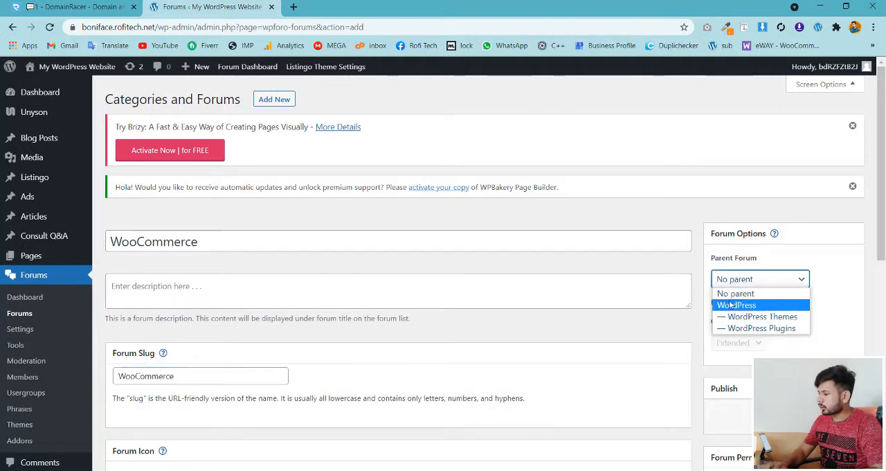
pyautogui.click(733, 303)
pyautogui.click(834, 416)
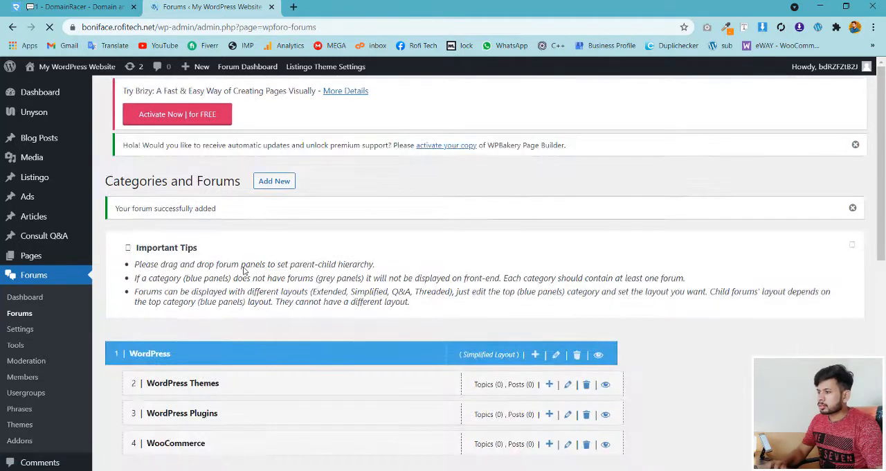
pyautogui.scroll(-1, 599, 211)
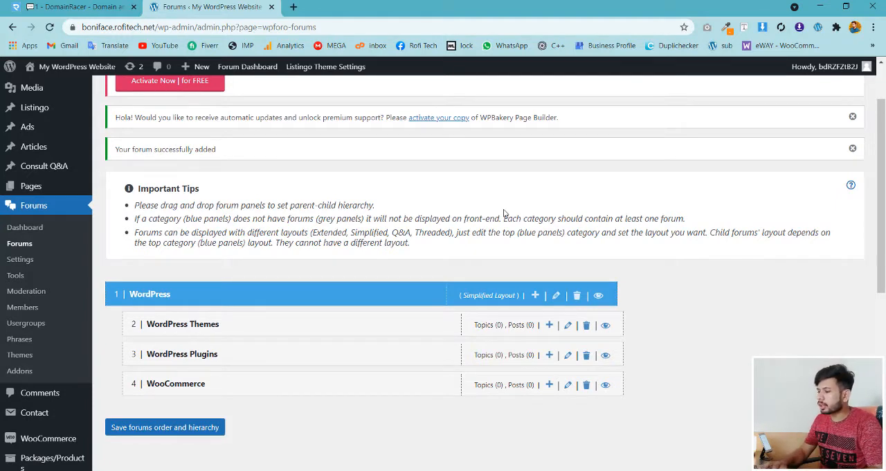
pyautogui.scroll(1, 876, 287)
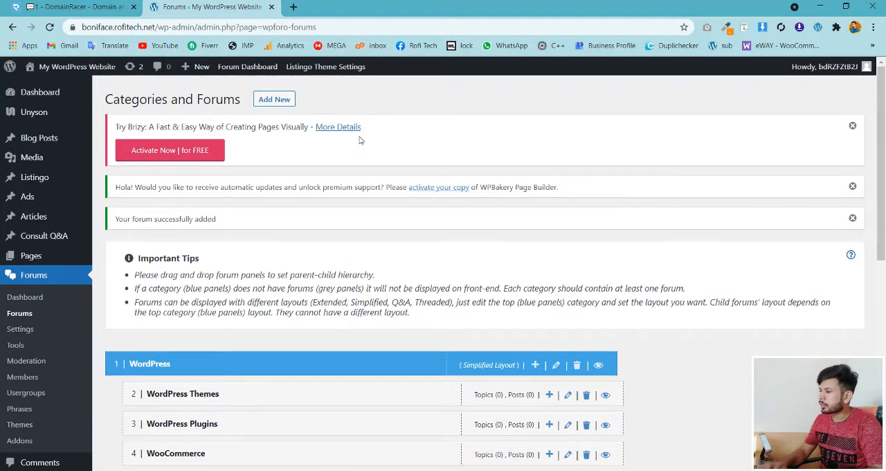
# - Start a new forum entry and give it the title "Freelancing"
pyautogui.click(284, 101)
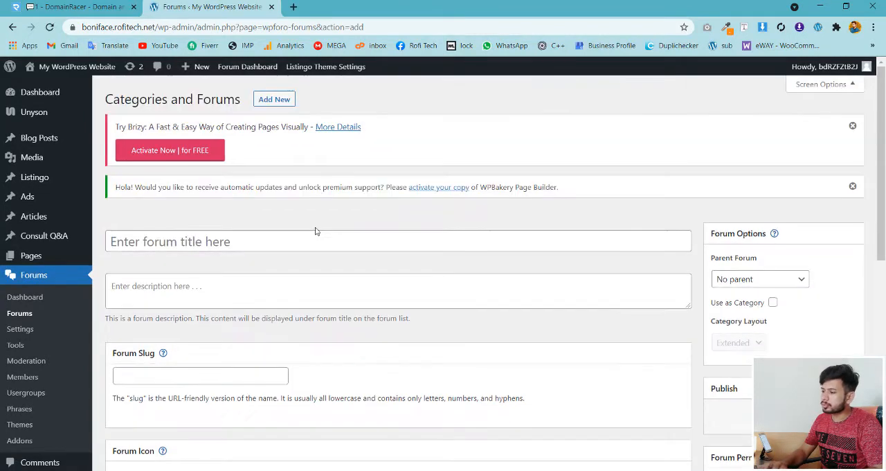
pyautogui.click(311, 241)
pyautogui.write('Free')
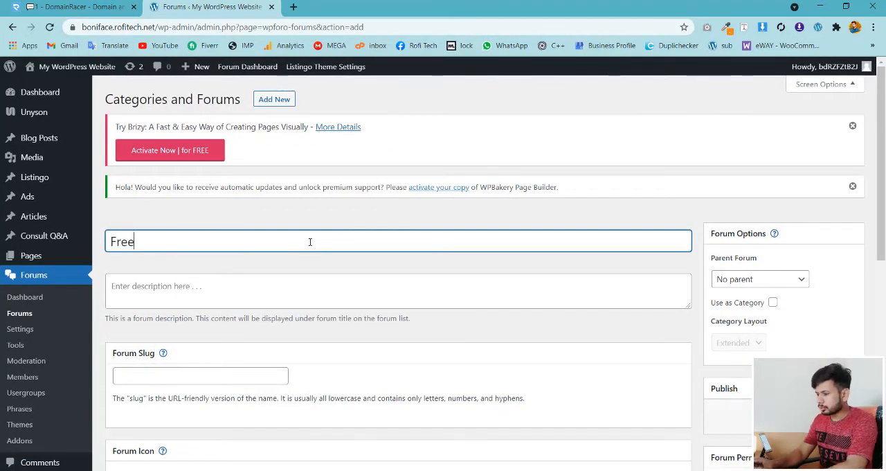
pyautogui.write('lancinf')
pyautogui.hotkey('ctrl', 'a')
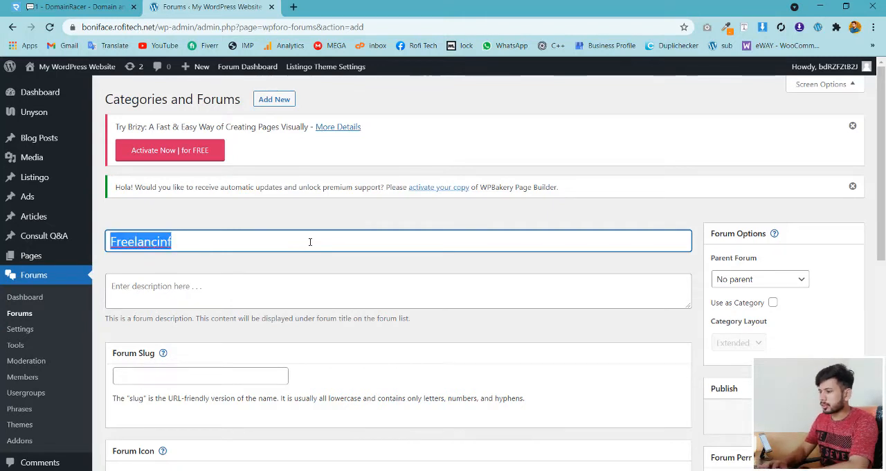
pyautogui.press('Right')
pyautogui.press('BackSpace')
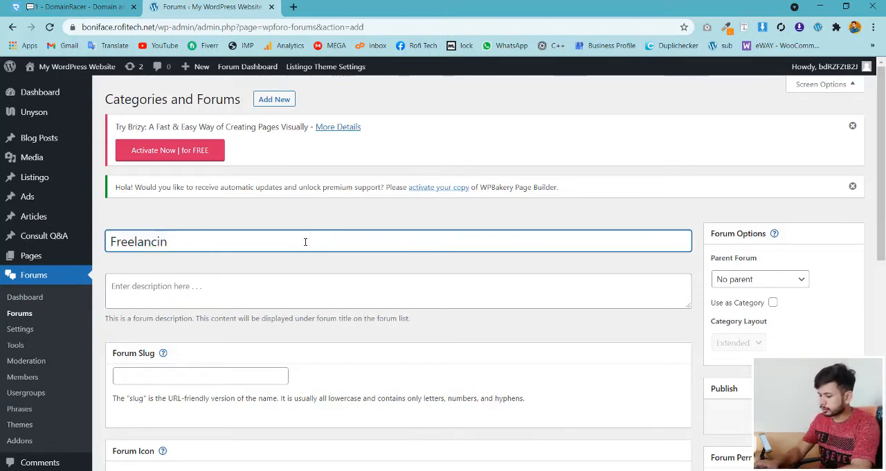
pyautogui.write('g')
# - Copy the Freelancing title into the forum slug so the slug reads "Freelancing"
pyautogui.hotkey('ctrl', 'a')
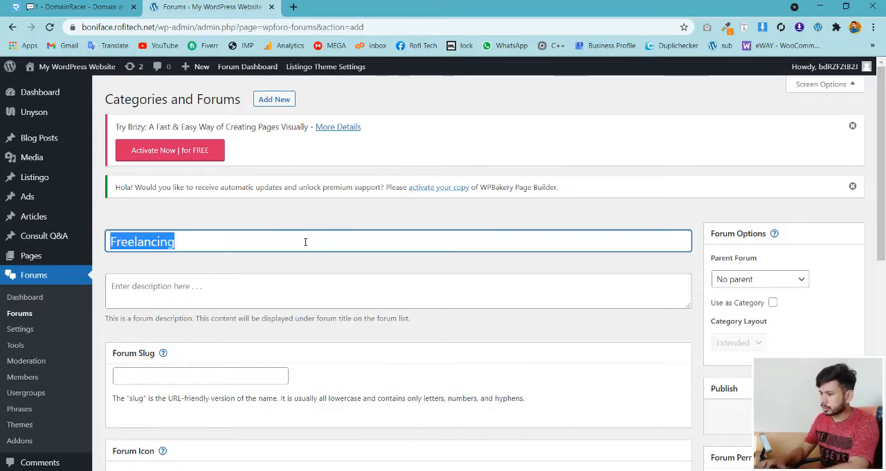
pyautogui.click(221, 378)
pyautogui.hotkey('ctrl', 'v')
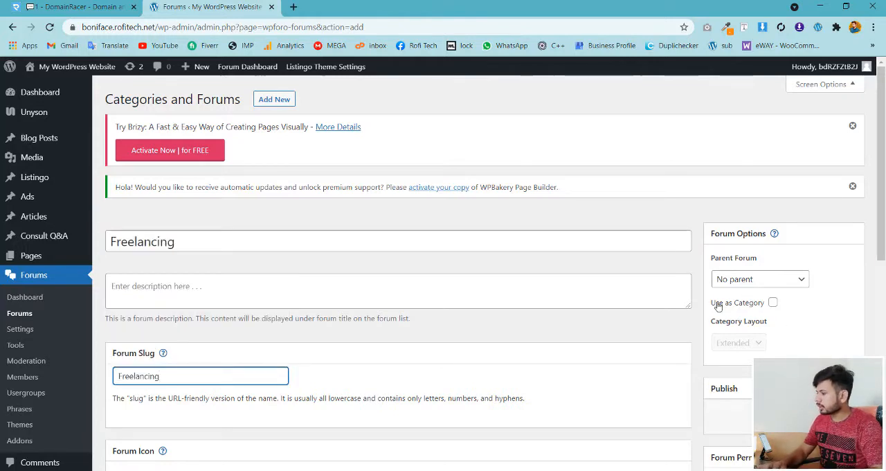
# - Make Freelancing a category with the Simplified layout and publish it
pyautogui.click(772, 303)
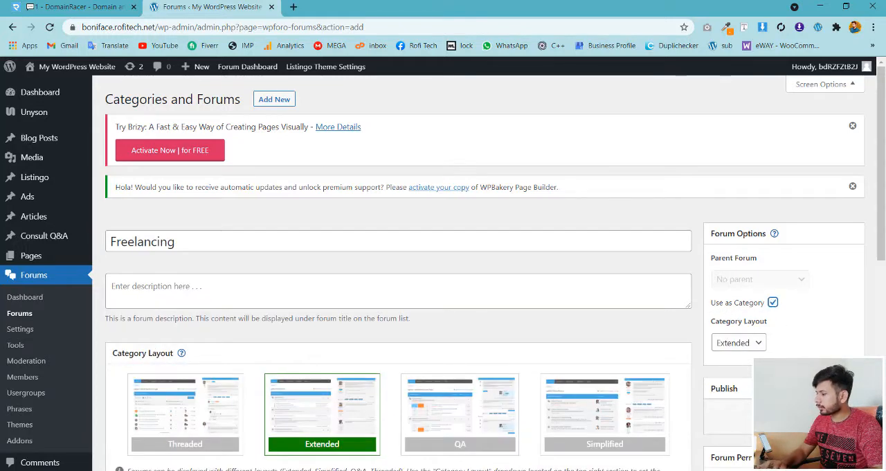
pyautogui.click(596, 449)
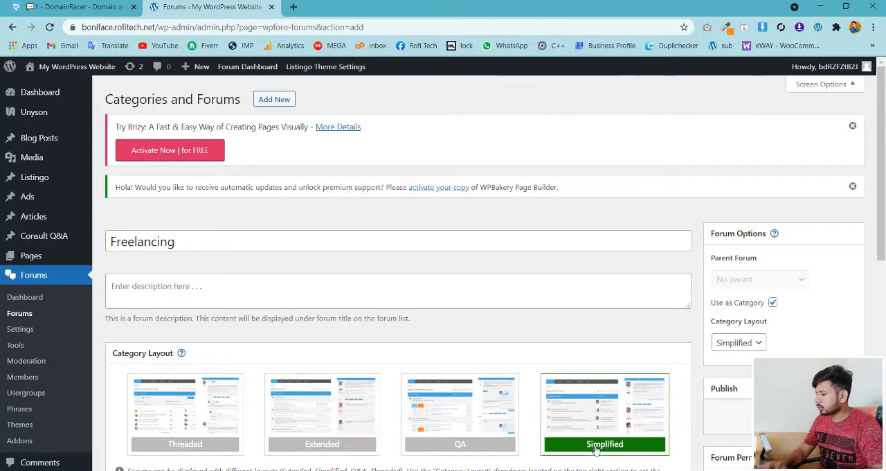
pyautogui.click(836, 417)
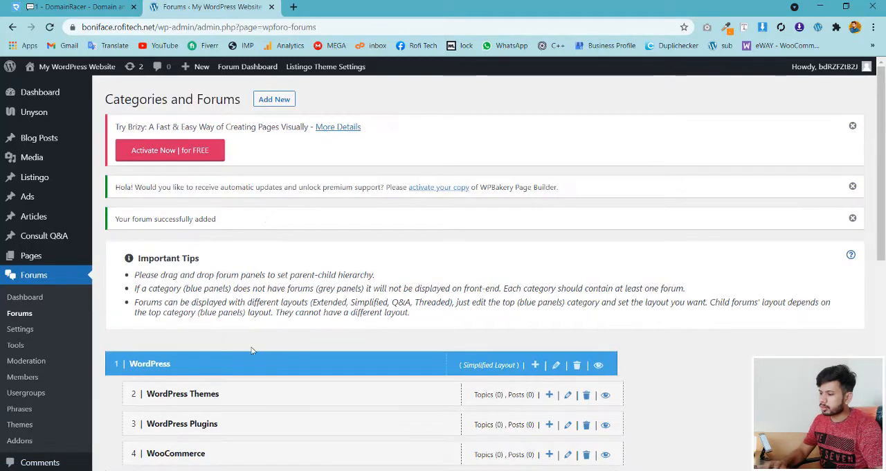
pyautogui.scroll(-3, 685, 230)
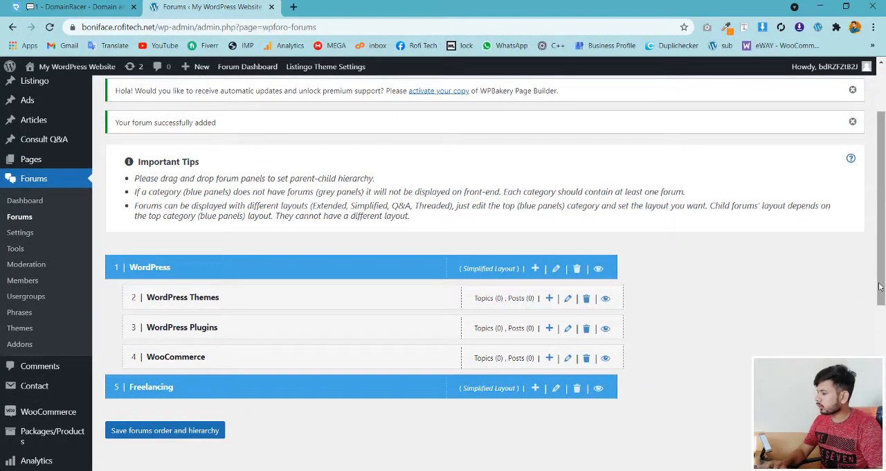
pyautogui.scroll(3, 443, 174)
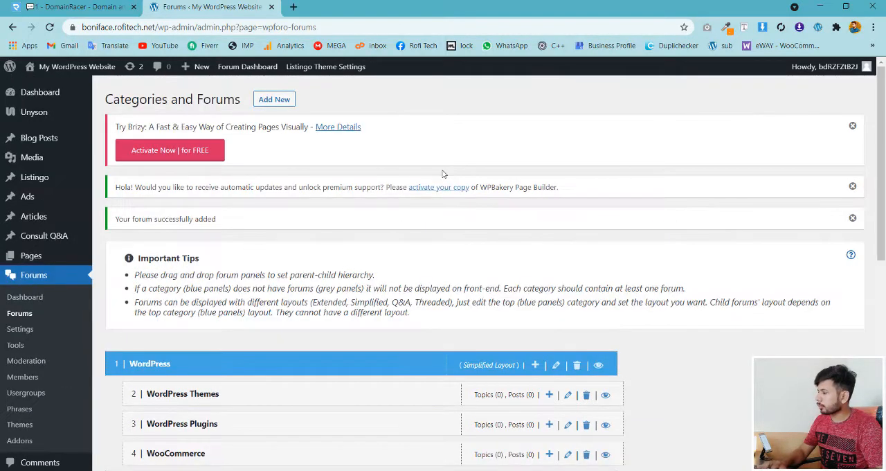
# - Start a new forum titled "Fiverr" and copy that title into its forum slug
pyautogui.click(273, 101)
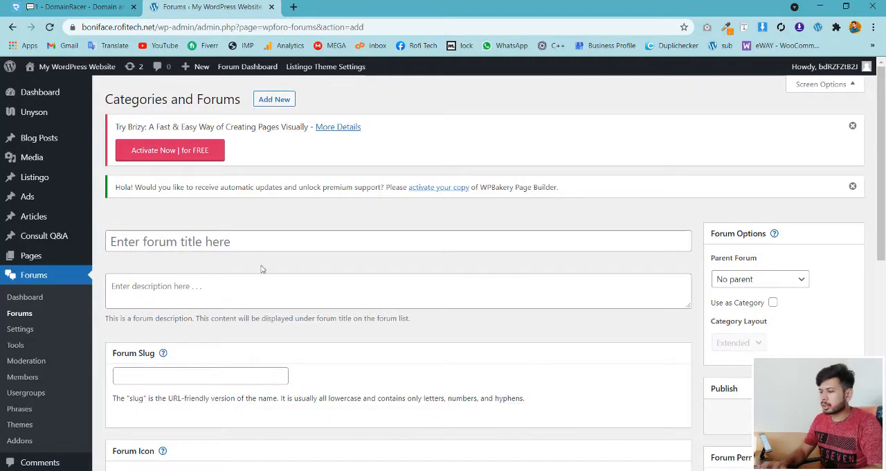
pyautogui.click(255, 241)
pyautogui.write('Fiverr')
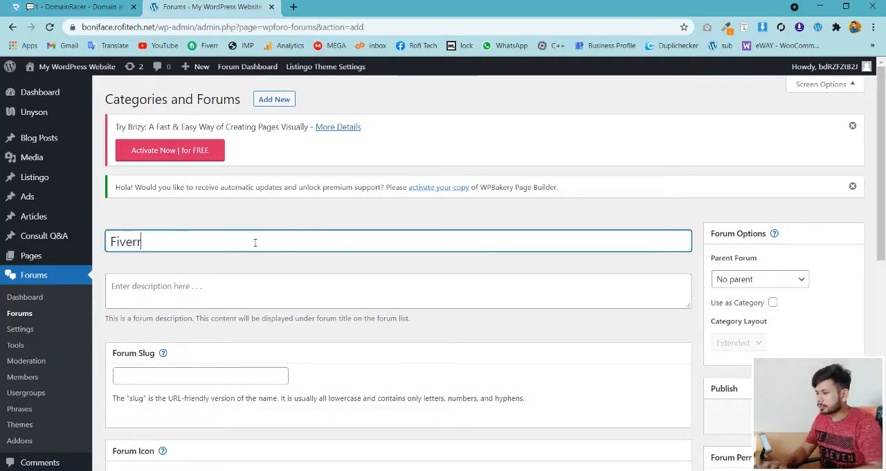
pyautogui.hotkey('ctrl', 'a')
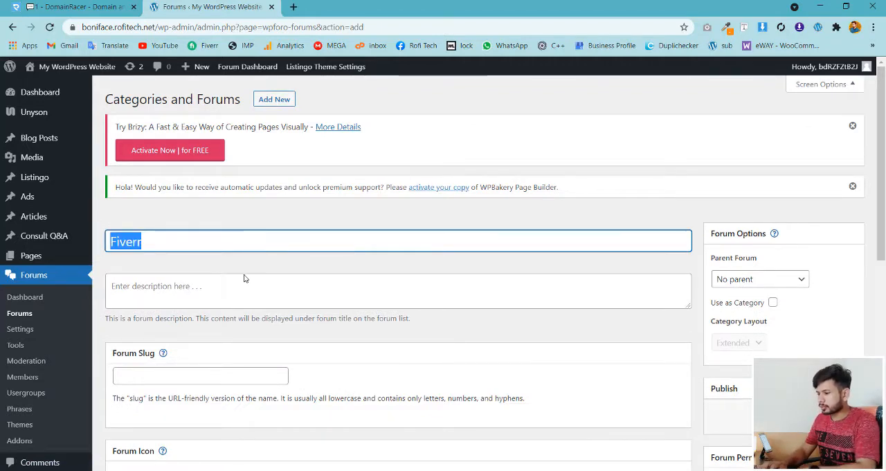
pyautogui.click(223, 375)
pyautogui.hotkey('ctrl', 'v')
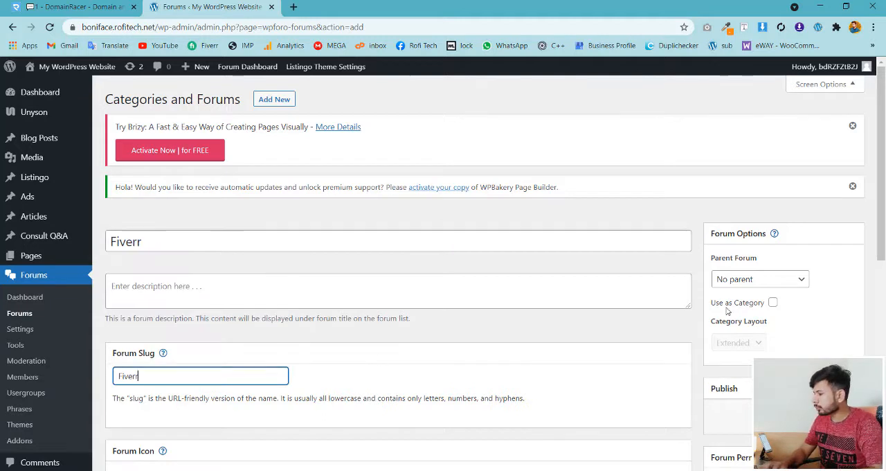
# - Choose Freelancing as the parent of the Fiverr forum and publish the forum
pyautogui.click(733, 278)
pyautogui.click(727, 351)
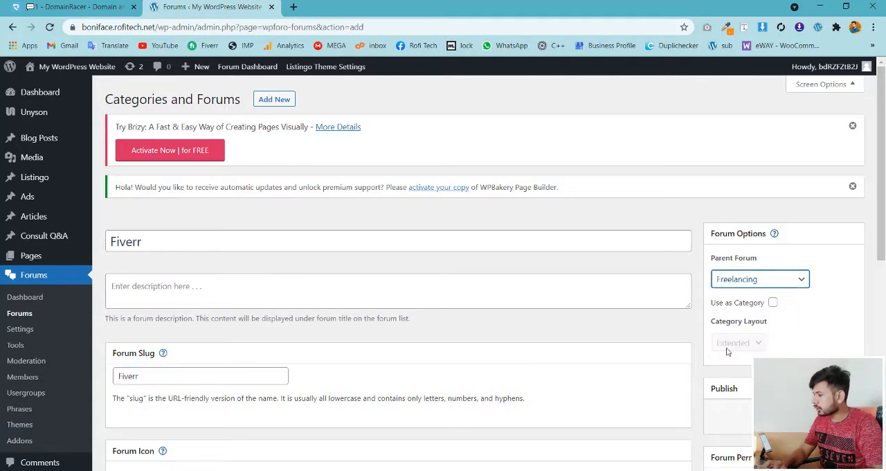
pyautogui.click(836, 417)
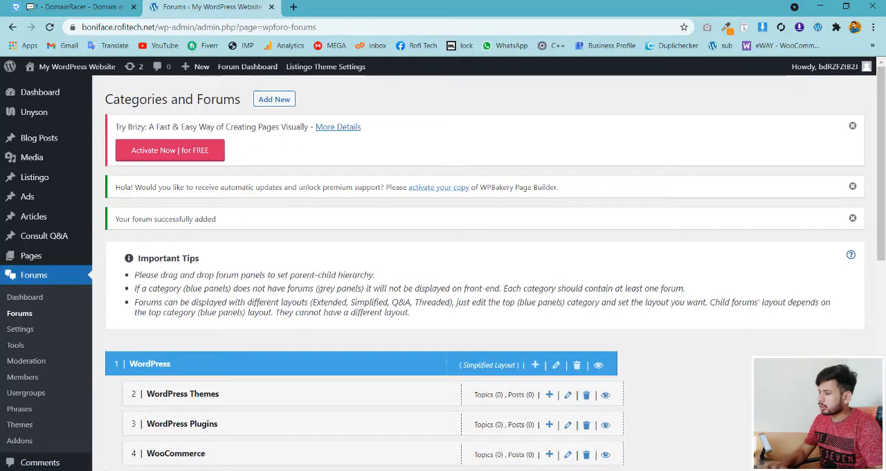
# - Save the order and hierarchy of the forums under the WordPress and Freelancing categories
pyautogui.moveTo(883, 195); pyautogui.dragTo(884, 337)
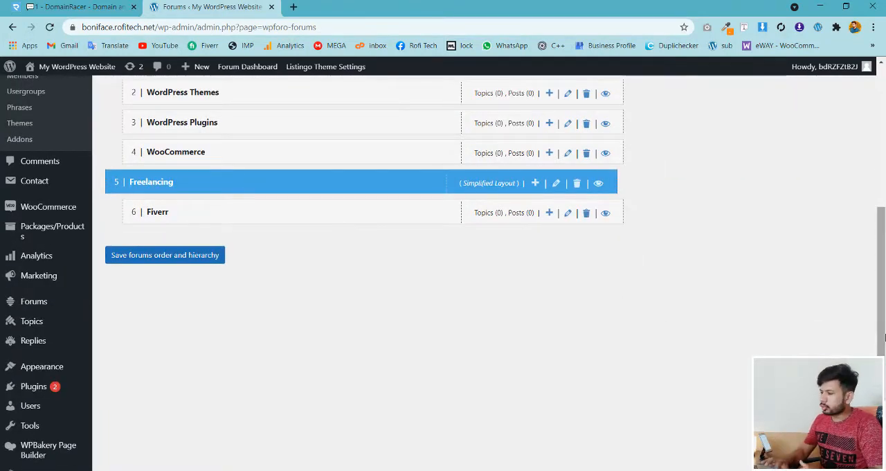
pyautogui.moveTo(884, 337); pyautogui.dragTo(884, 321)
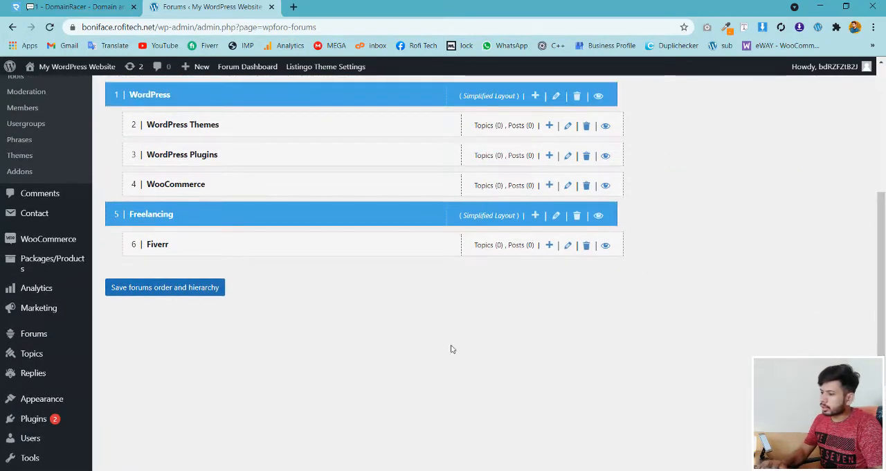
pyautogui.click(145, 288)
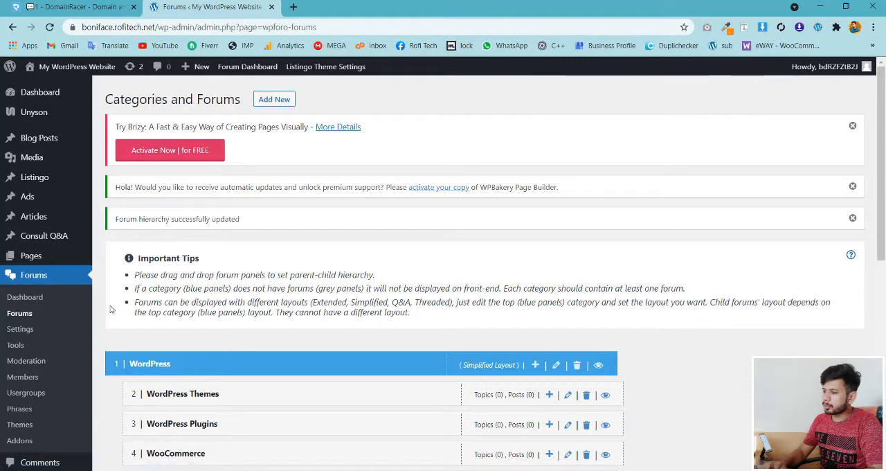
# - Open the wpForo forum settings and examine the general forum title, description and base URL
pyautogui.click(20, 329)
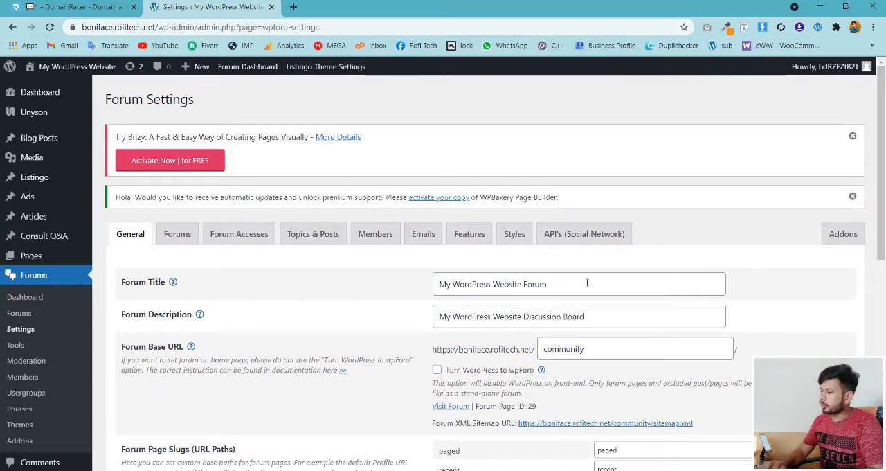
pyautogui.moveTo(587, 282); pyautogui.dragTo(409, 295)
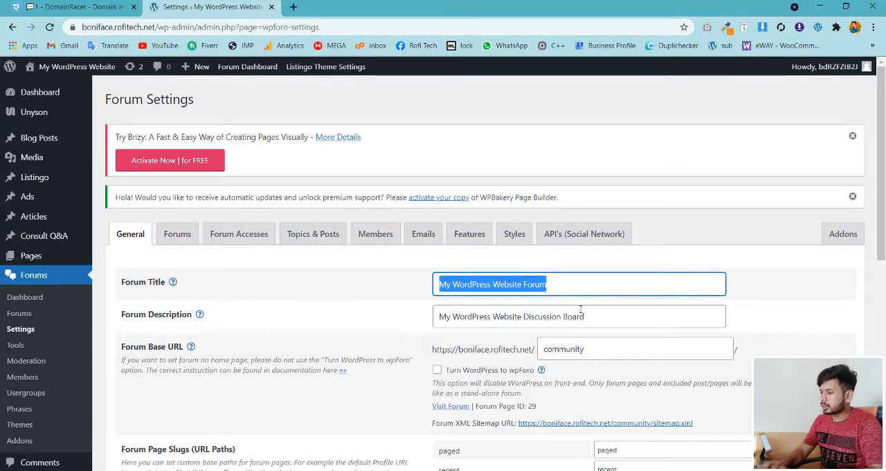
pyautogui.moveTo(601, 312); pyautogui.dragTo(353, 340)
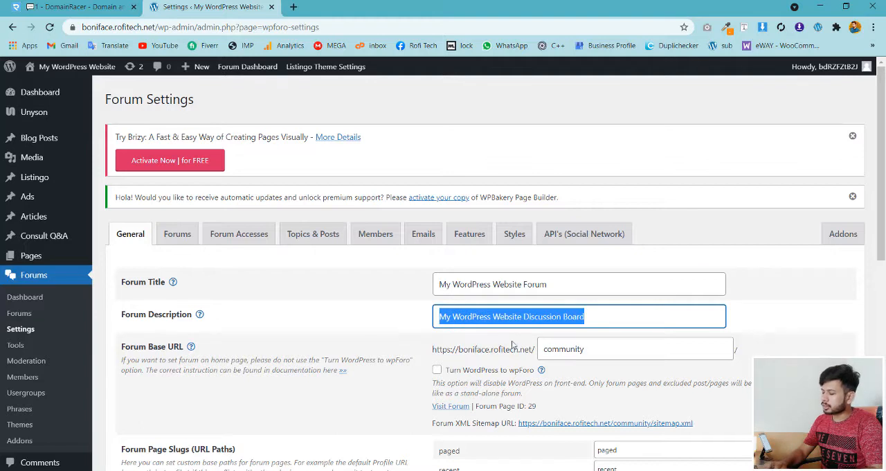
pyautogui.moveTo(597, 346); pyautogui.dragTo(539, 349)
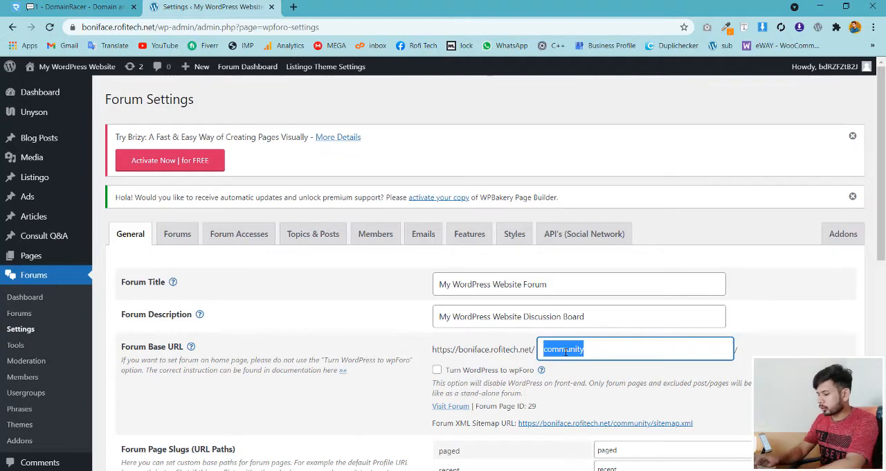
# - Set the forum base URL to "forum" in the general forum settings
pyautogui.write('forum')
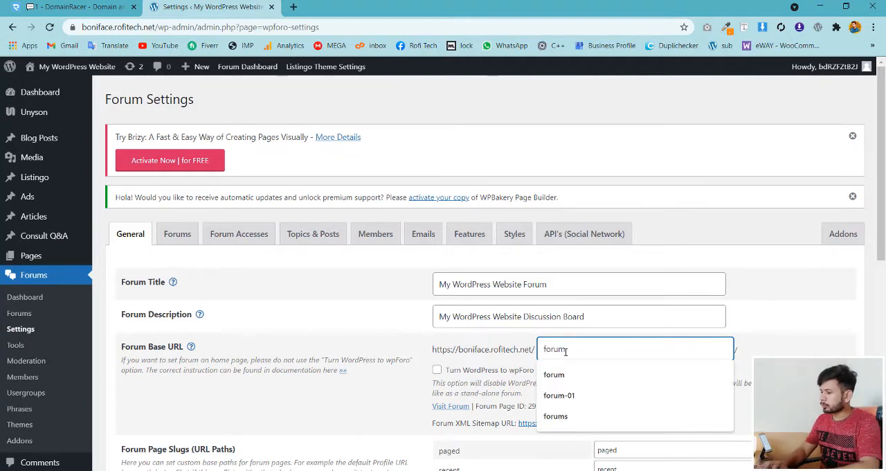
pyautogui.moveTo(575, 347); pyautogui.dragTo(539, 348)
pyautogui.click(392, 311)
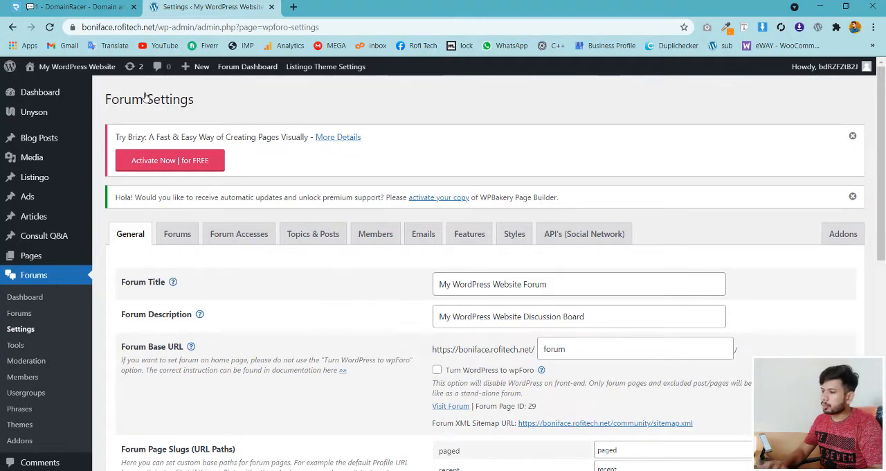
# - Open the site address with the path /forum in a new browser tab to test the forum URL
pyautogui.moveTo(156, 27); pyautogui.dragTo(80, 27)
pyautogui.hotkey('ctrl', 'c')
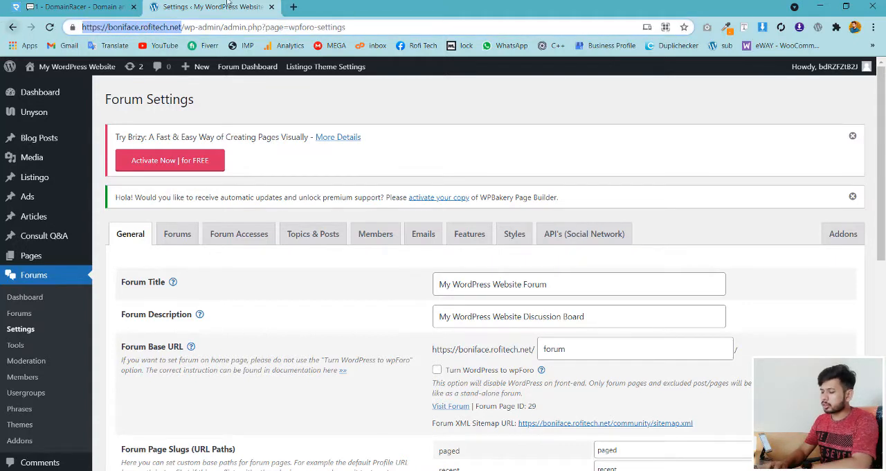
pyautogui.click(294, 7)
pyautogui.hotkey('ctrl', 'v')
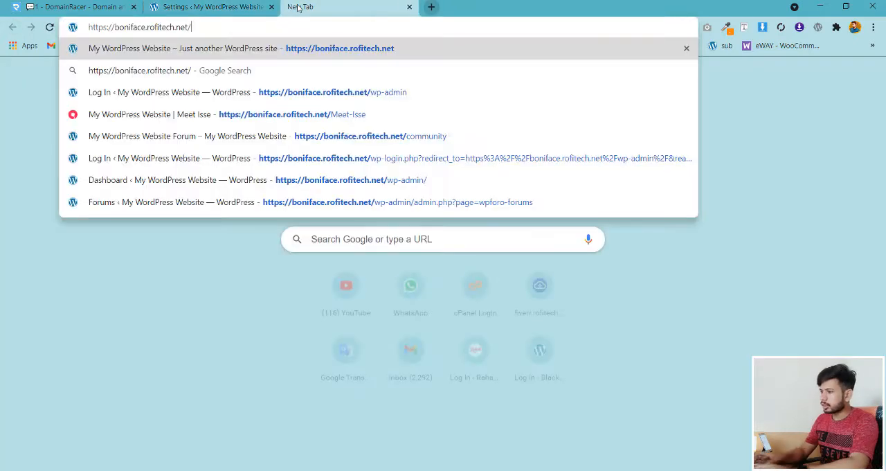
pyautogui.write('forum')
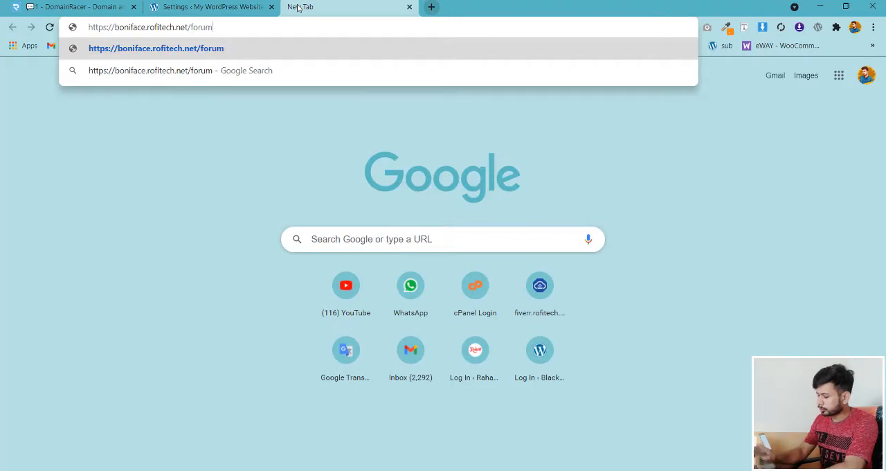
pyautogui.press('Return')
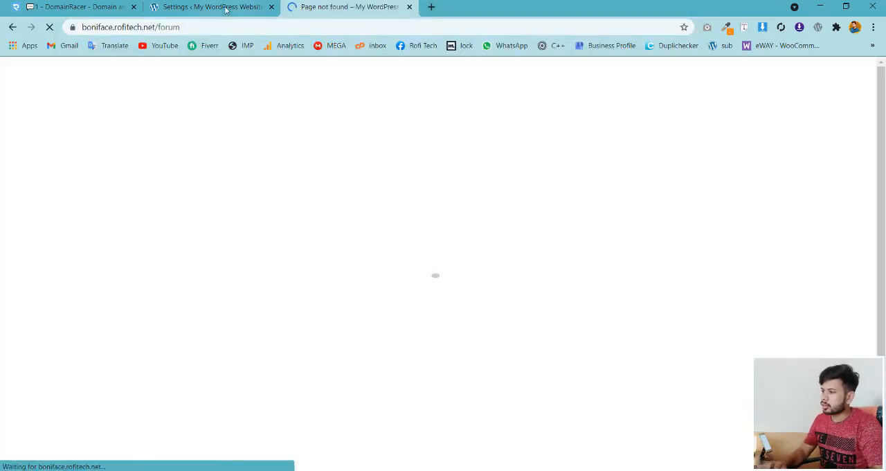
# - Return to the forum settings and save the general options with the new base URL
pyautogui.click(224, 6)
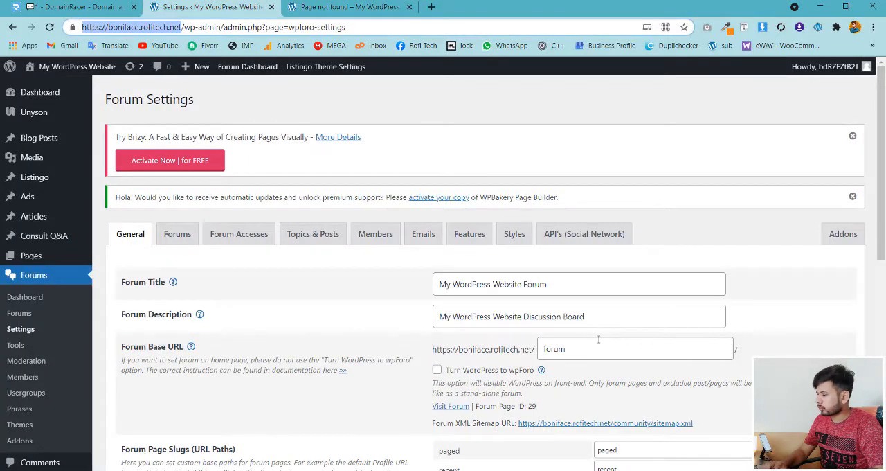
pyautogui.moveTo(881, 215); pyautogui.dragTo(882, 398)
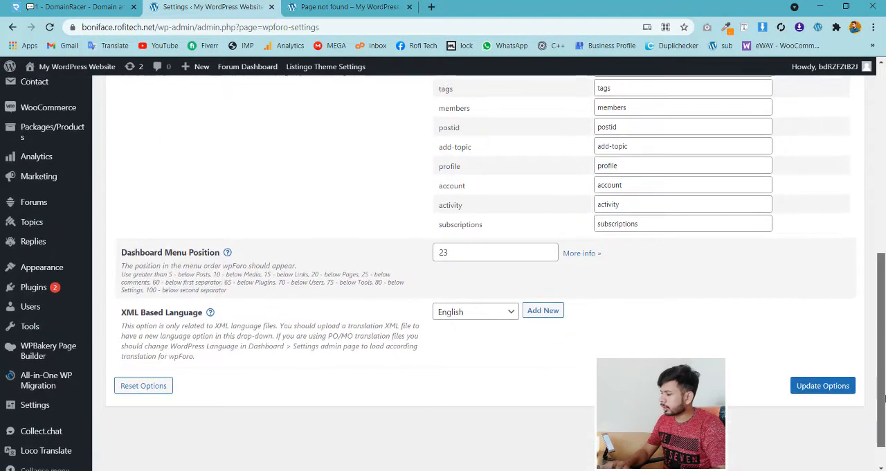
pyautogui.click(822, 385)
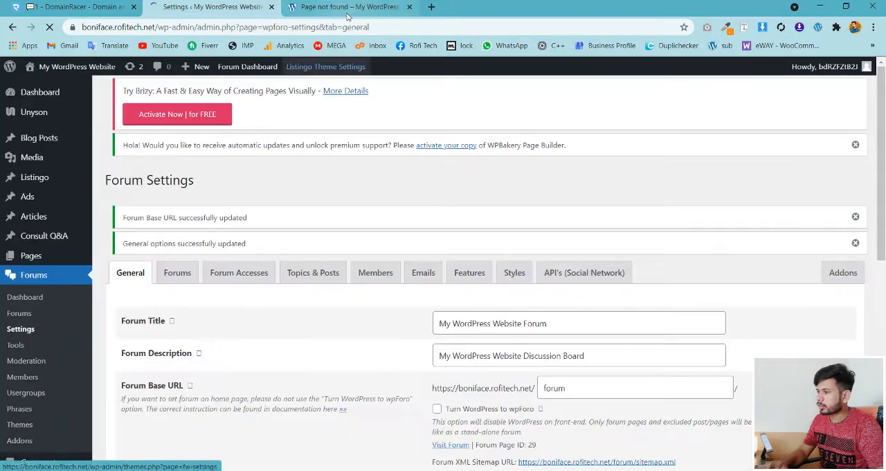
# - Reload the /forum page and examine the forums listed under the WordPress and Freelancing categories
pyautogui.click(351, 8)
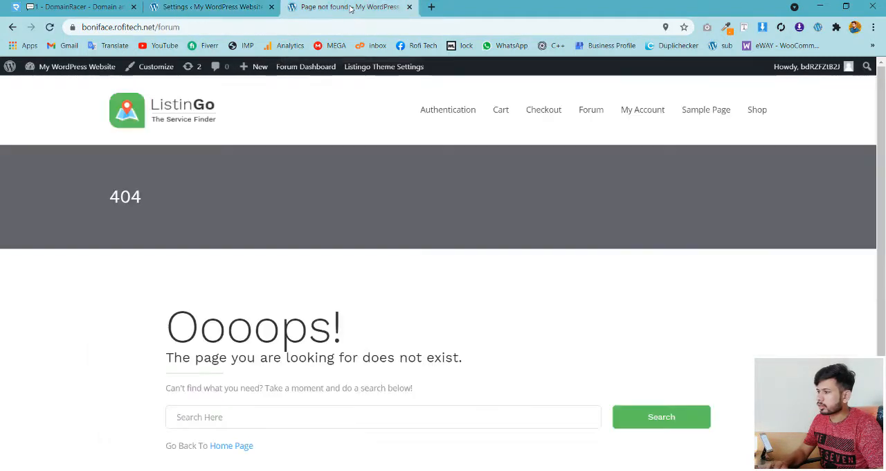
pyautogui.press('F5')
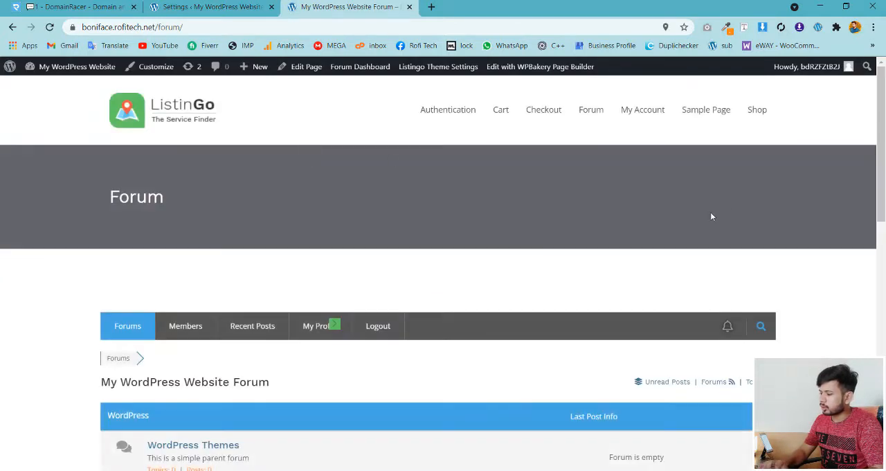
pyautogui.moveTo(883, 166); pyautogui.dragTo(870, 210)
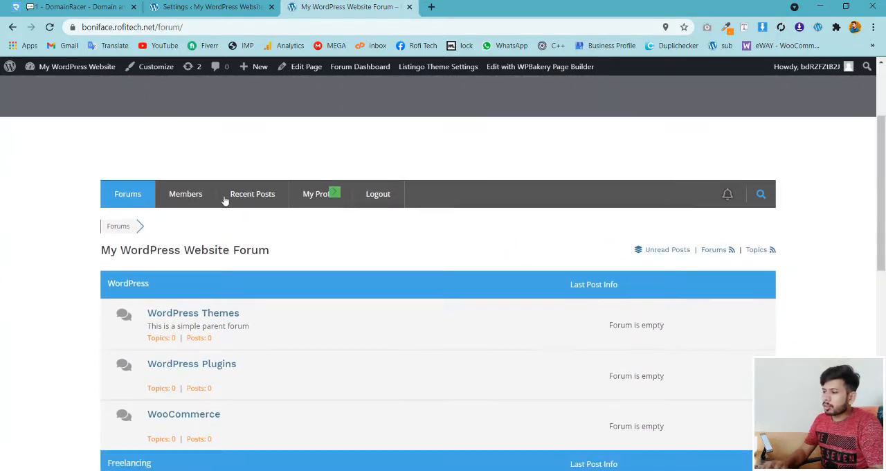
# - View the forum's Members page and return to the Forums list
pyautogui.click(193, 201)
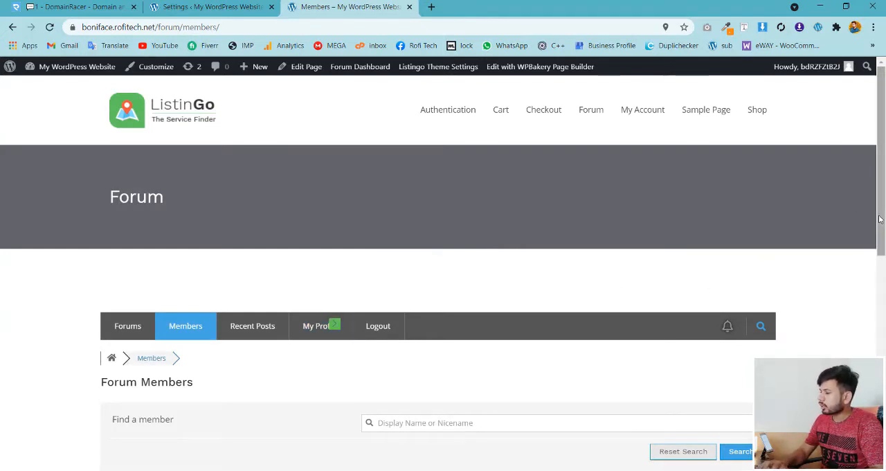
pyautogui.scroll(-2, 876, 261)
pyautogui.scroll(3, 855, 194)
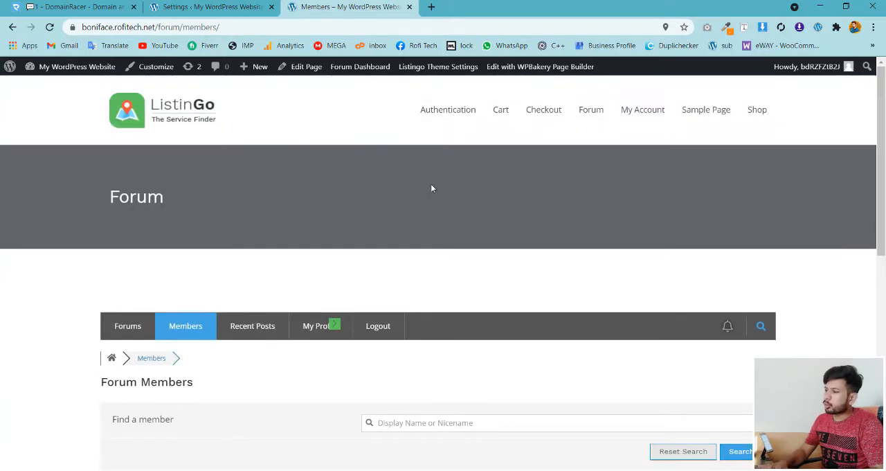
pyautogui.click(128, 325)
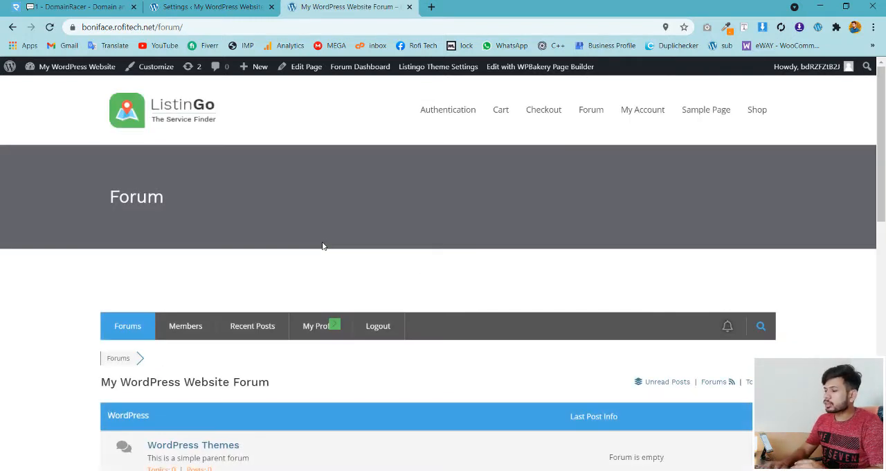
# - Compare the base URL in the general settings with the address of the live forum page
pyautogui.click(196, 6)
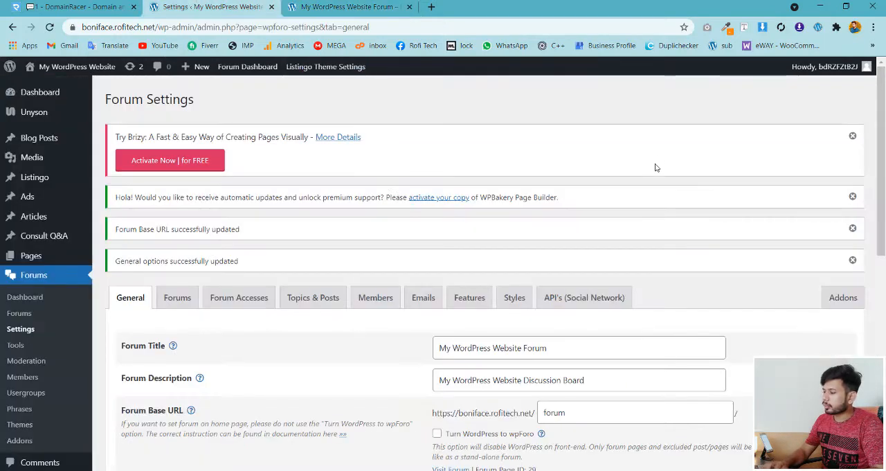
pyautogui.scroll(-2, 690, 323)
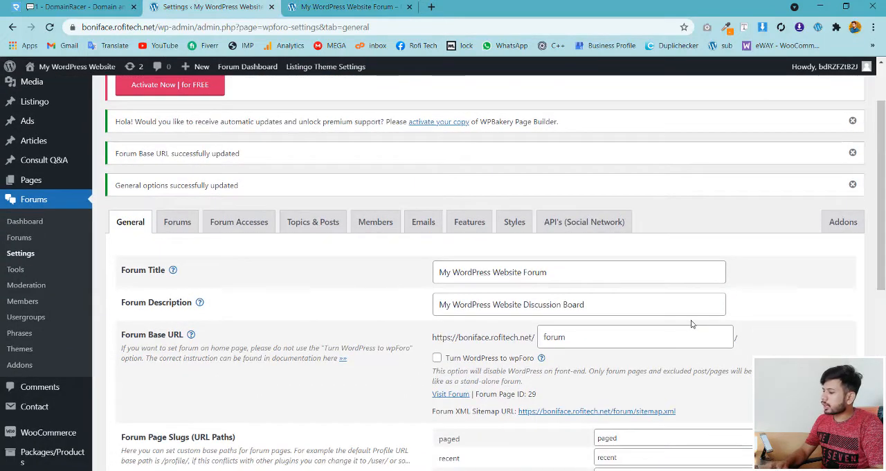
pyautogui.click(328, 5)
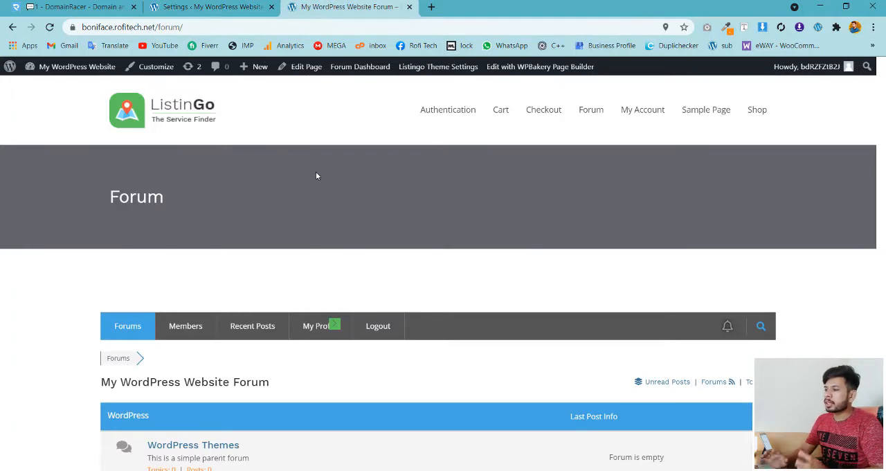
pyautogui.click(113, 27)
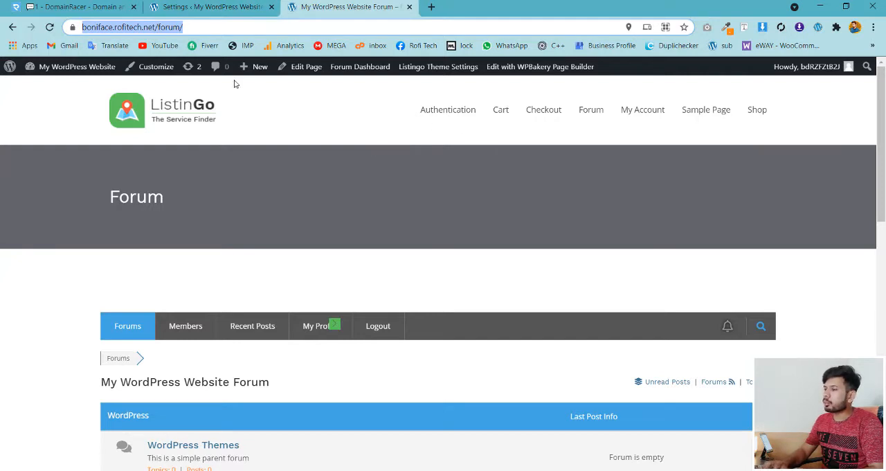
pyautogui.click(286, 114)
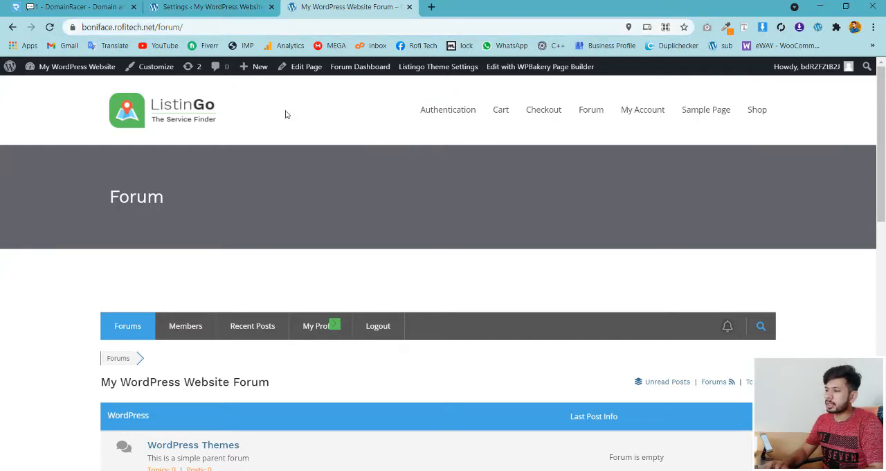
pyautogui.click(208, 7)
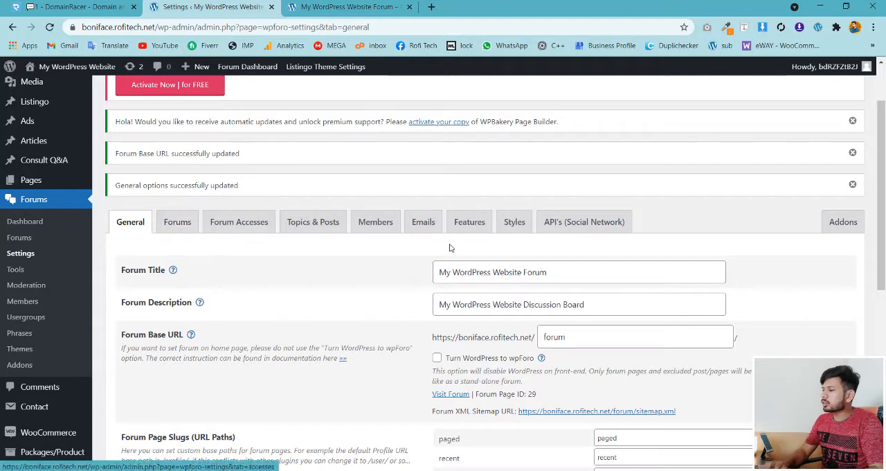
# - Choose the RED forum color style in the Styles settings and save the options
pyautogui.click(514, 222)
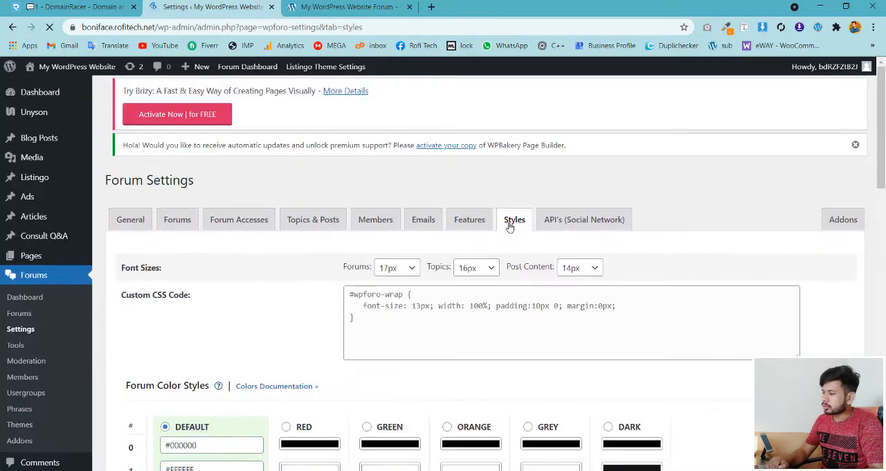
pyautogui.moveTo(881, 128); pyautogui.dragTo(883, 373)
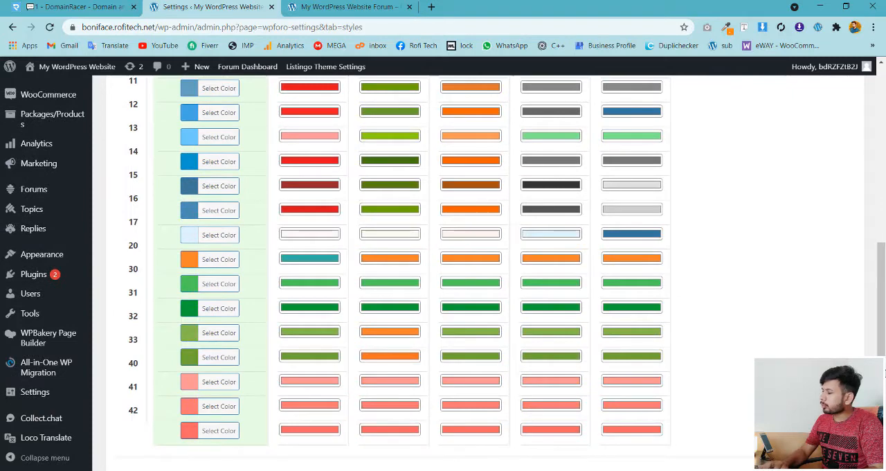
pyautogui.scroll(5, 866, 255)
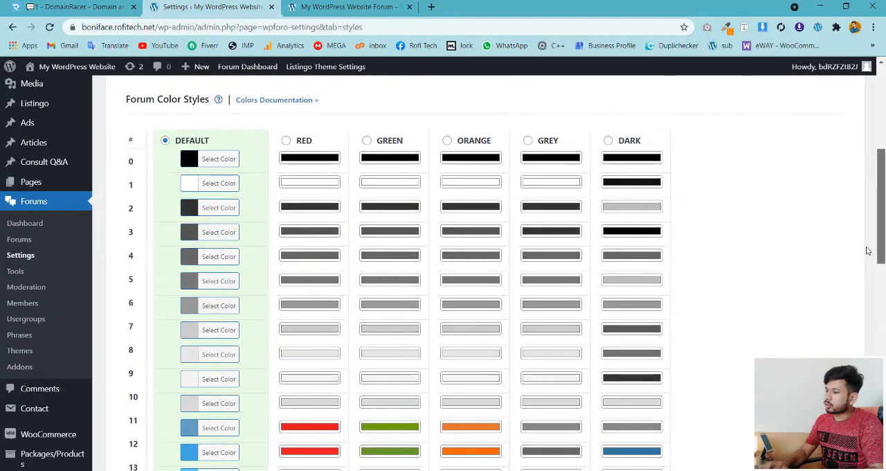
pyautogui.click(286, 140)
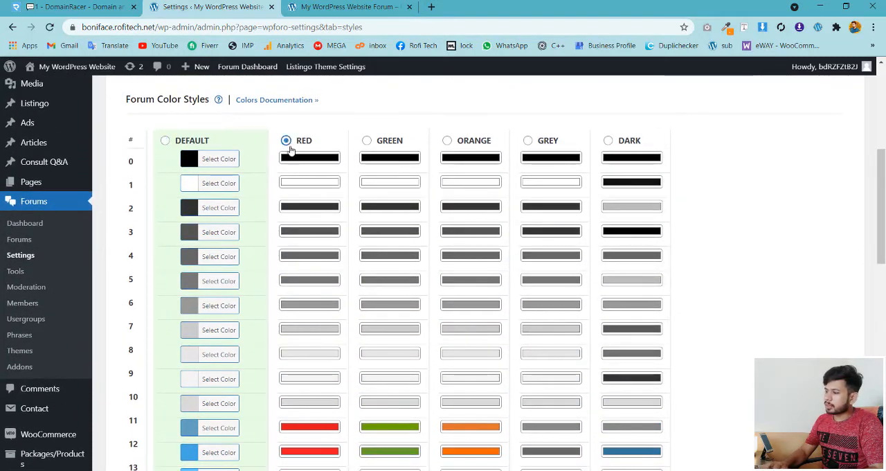
pyautogui.moveTo(884, 216); pyautogui.dragTo(824, 410)
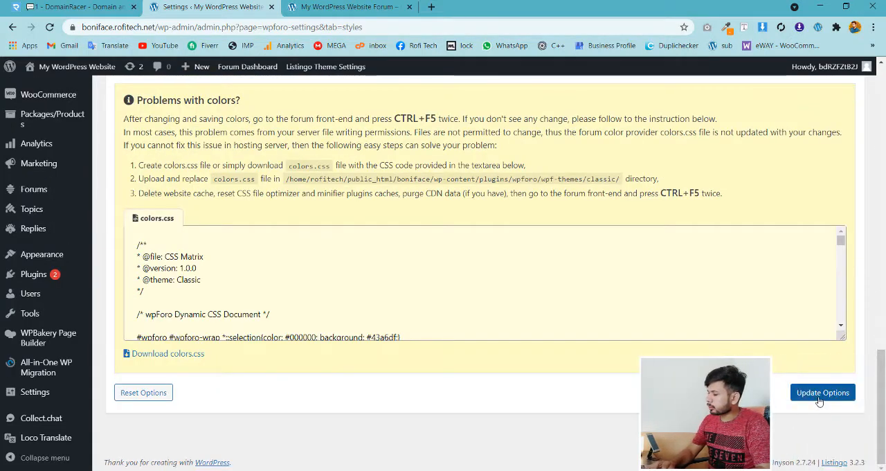
pyautogui.click(828, 393)
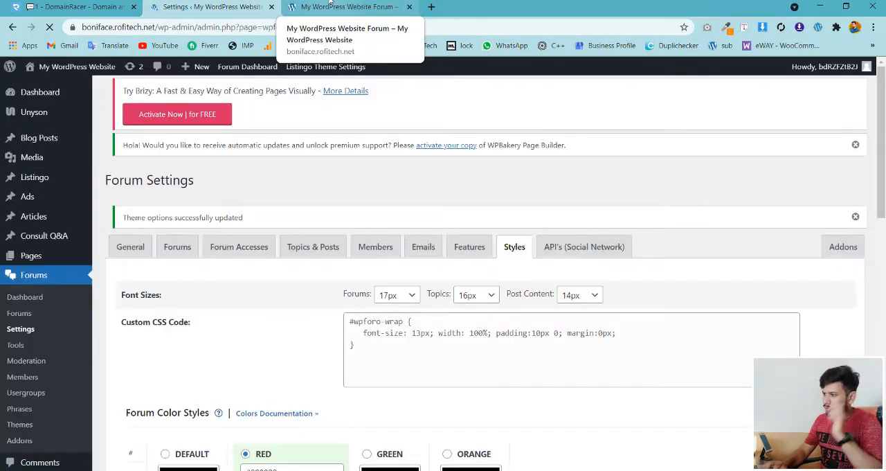
# - Reload the live forum page and examine its header, links and category bars with the applied color style
pyautogui.click(330, 4)
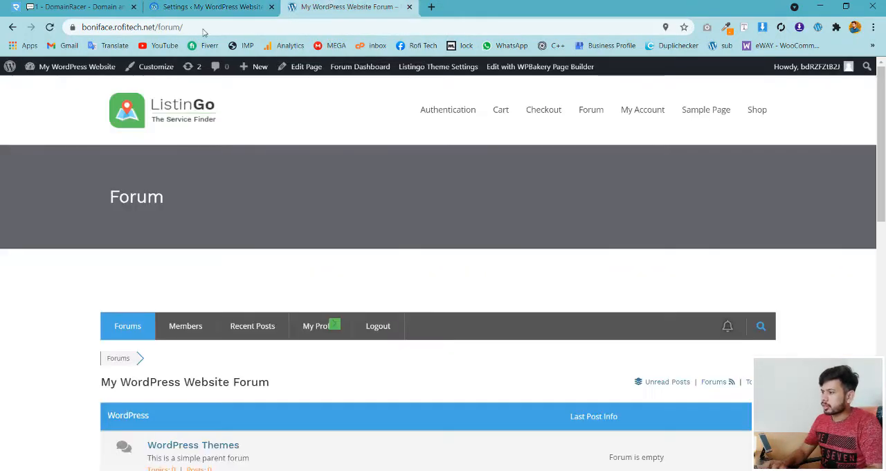
pyautogui.click(49, 26)
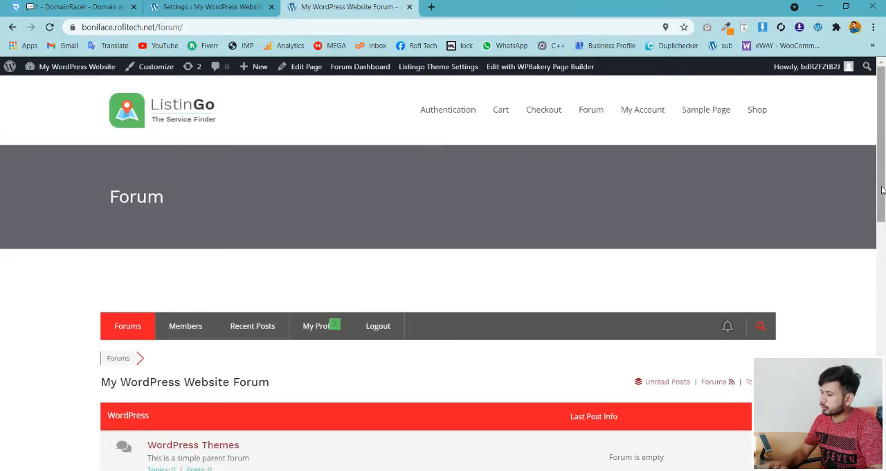
pyautogui.moveTo(883, 190); pyautogui.dragTo(882, 268)
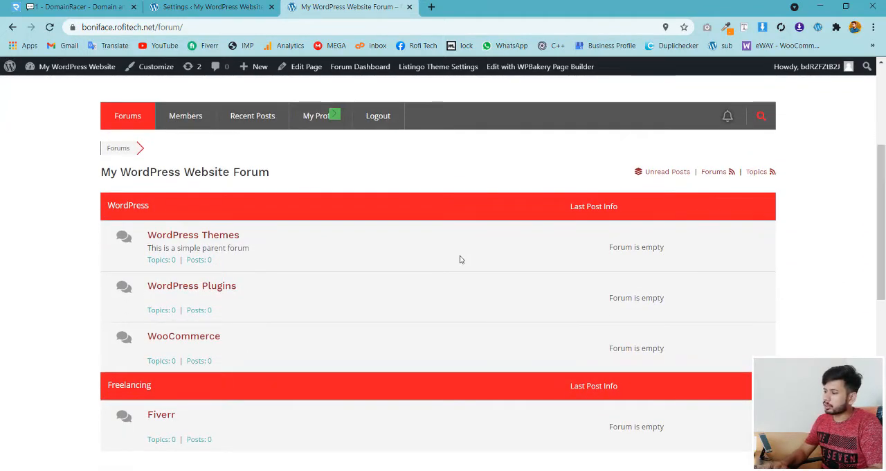
# - Try out the color picker for color 11 of the RED forum color style in the Styles settings
pyautogui.click(221, 6)
pyautogui.click(312, 3)
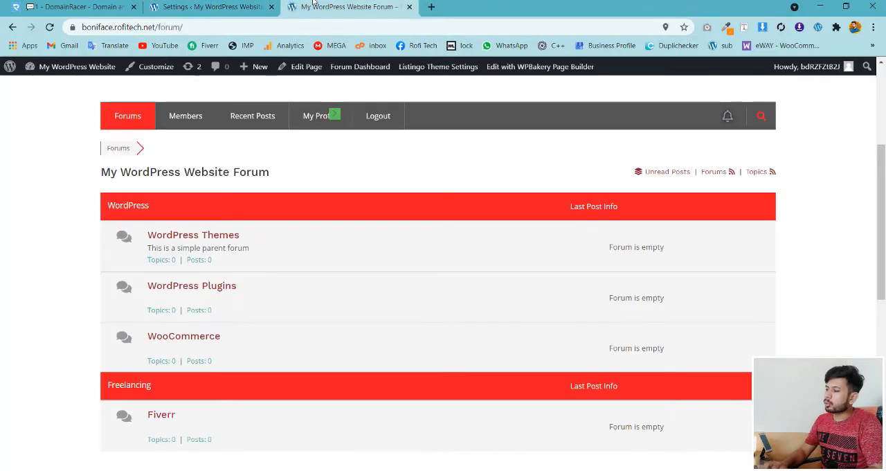
pyautogui.click(207, 7)
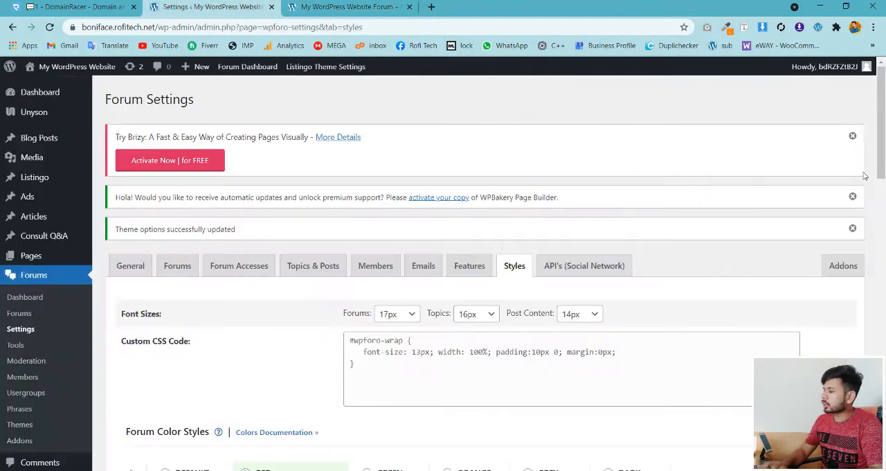
pyautogui.moveTo(882, 134); pyautogui.dragTo(884, 299)
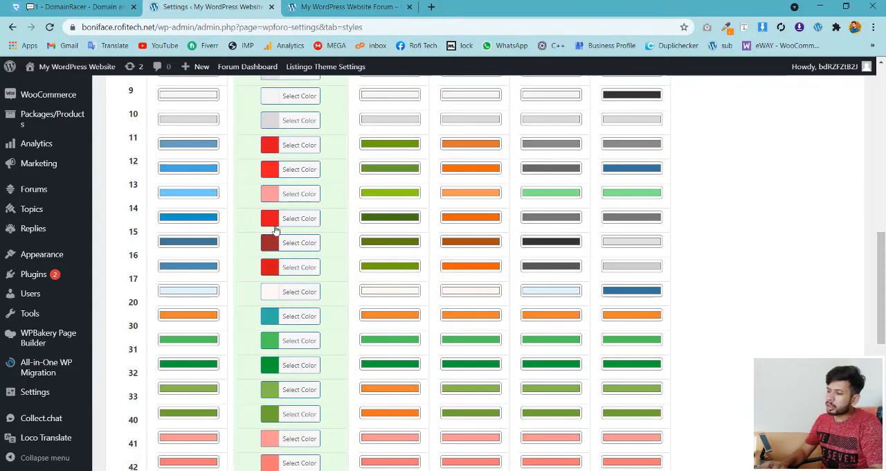
pyautogui.click(270, 146)
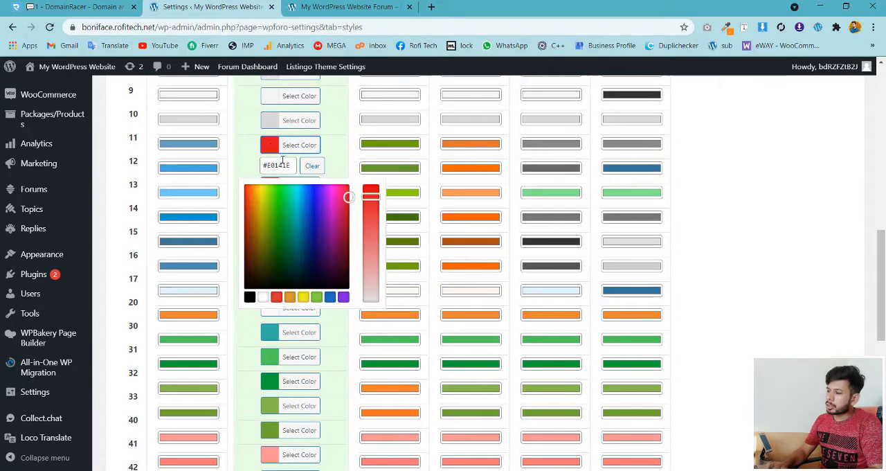
pyautogui.click(300, 221)
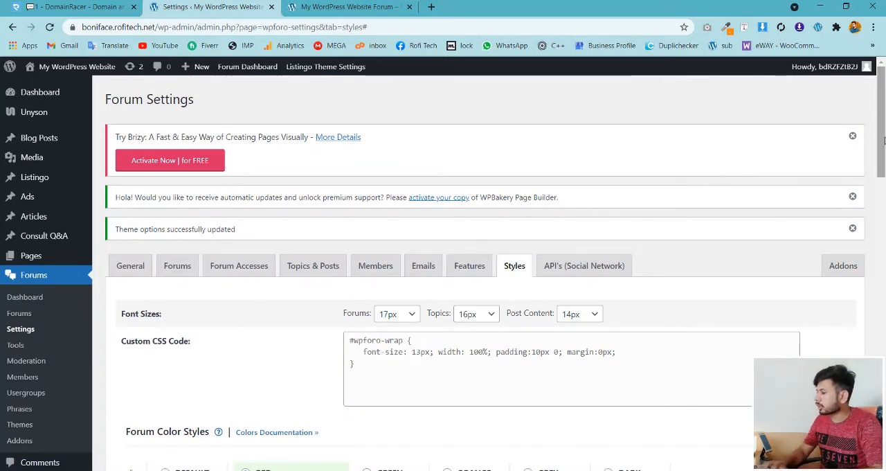
pyautogui.moveTo(874, 90)
pyautogui.mouseDown()
pyautogui.moveTo(873, 184)
pyautogui.moveTo(872, 147)
pyautogui.moveTo(864, 166)
pyautogui.moveTo(865, 90)
pyautogui.mouseUp()
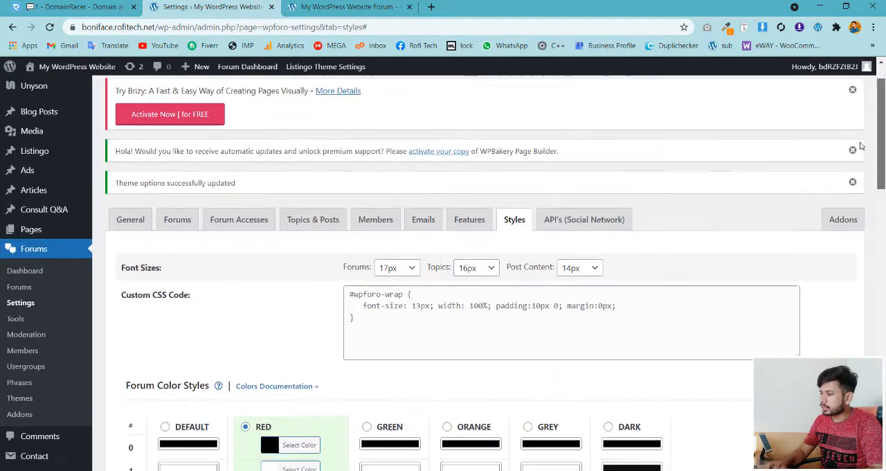
# - Review the sender address, admin addresses and notification options in the forum's Emails settings
pyautogui.click(425, 250)
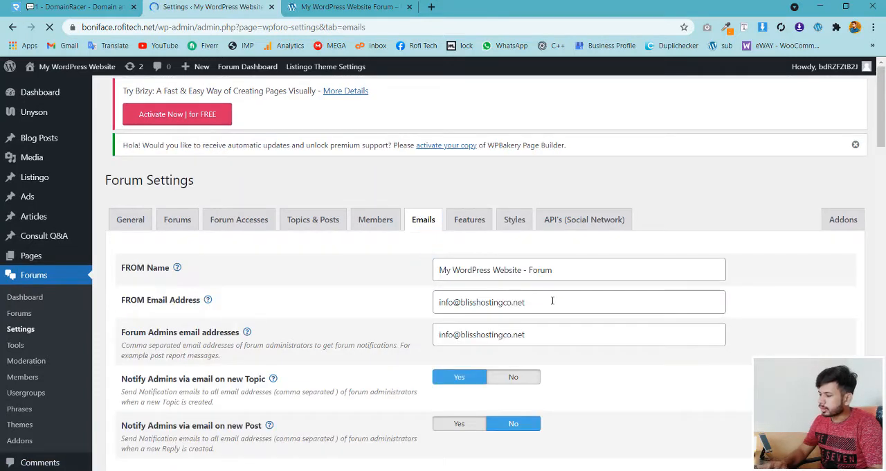
pyautogui.moveTo(552, 300); pyautogui.dragTo(400, 315)
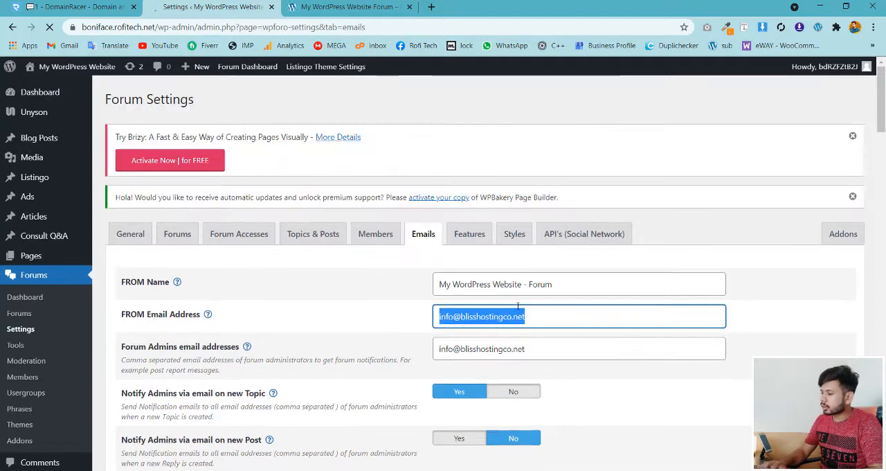
pyautogui.click(519, 305)
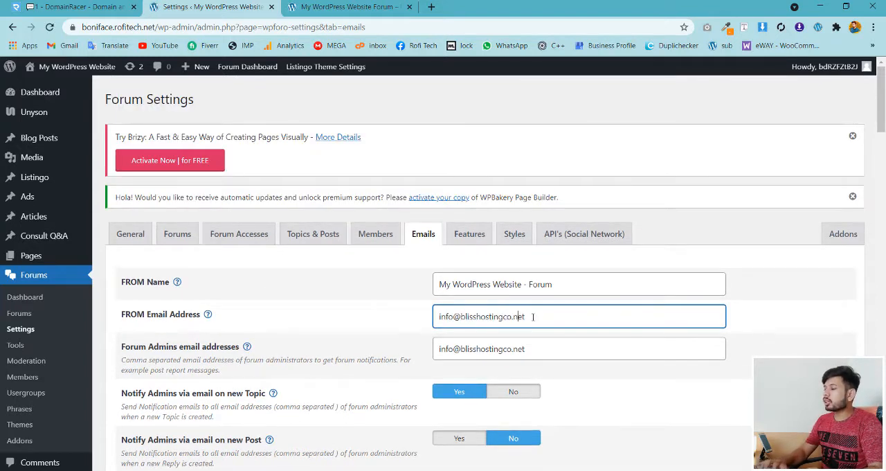
pyautogui.click(539, 317)
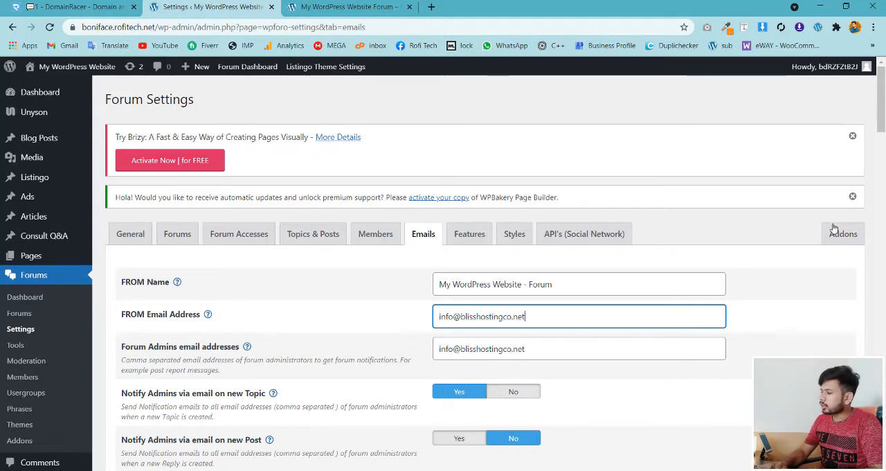
pyautogui.moveTo(879, 138); pyautogui.dragTo(873, 97)
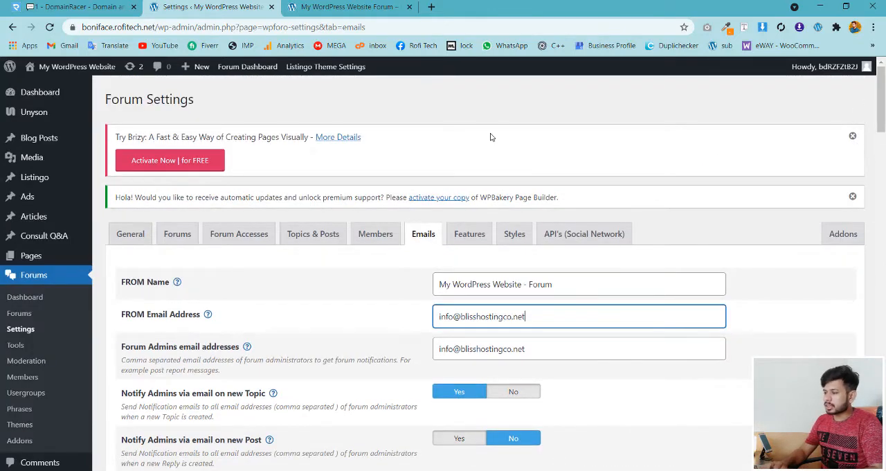
# - Open the WordPress Themes forum on the live forum page and start a new topic in it
pyautogui.click(349, 7)
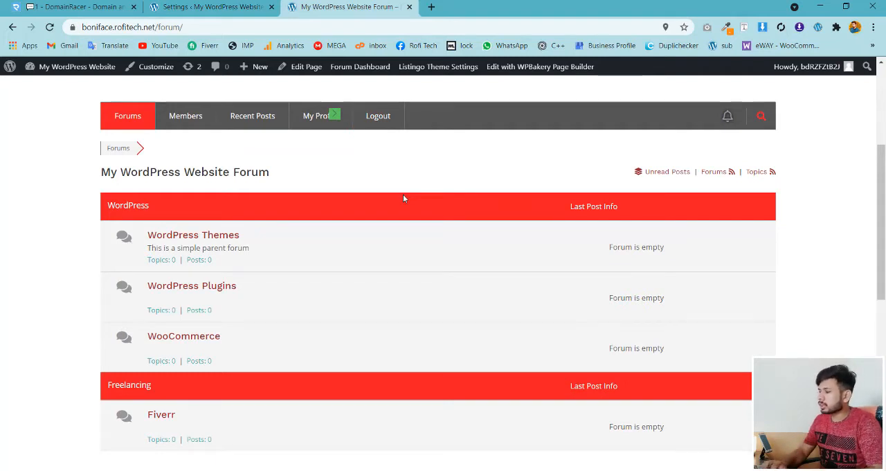
pyautogui.click(186, 239)
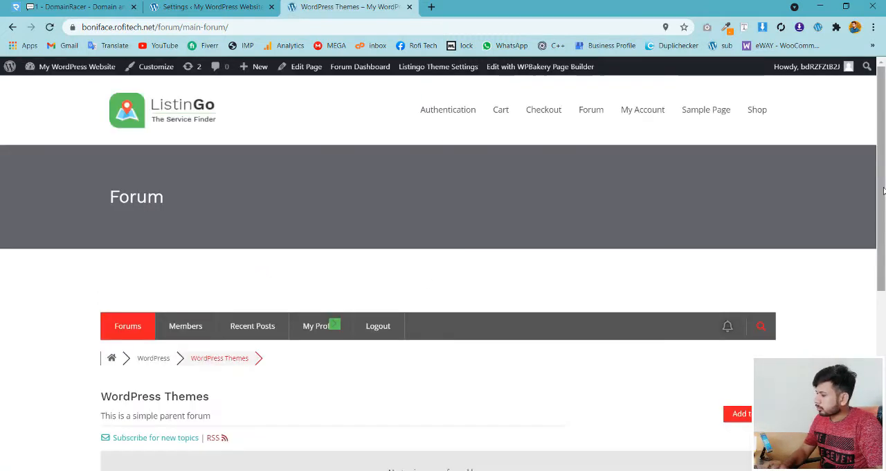
pyautogui.moveTo(884, 191); pyautogui.dragTo(883, 314)
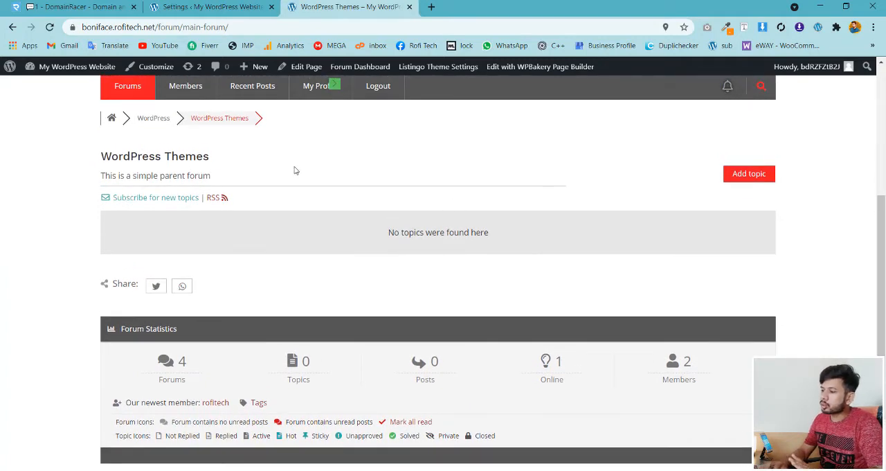
pyautogui.click(745, 173)
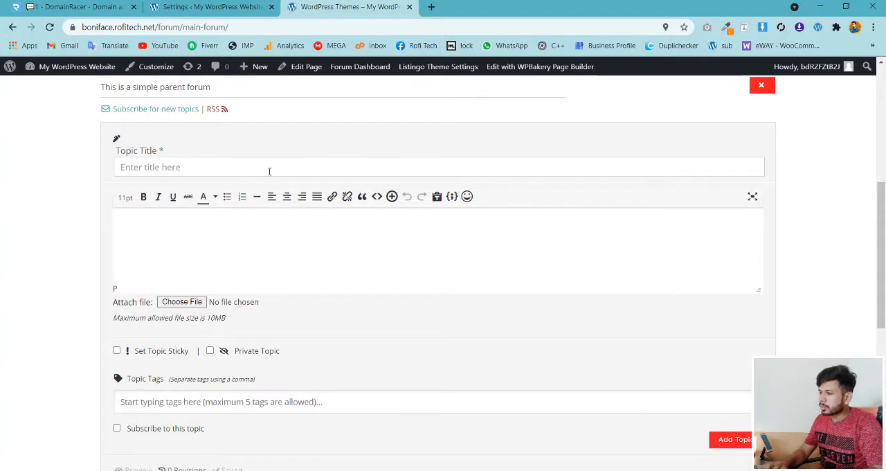
# - Title the new topic "Test", enter "Dec" as its content and publish it
pyautogui.click(269, 171)
pyautogui.write('Test')
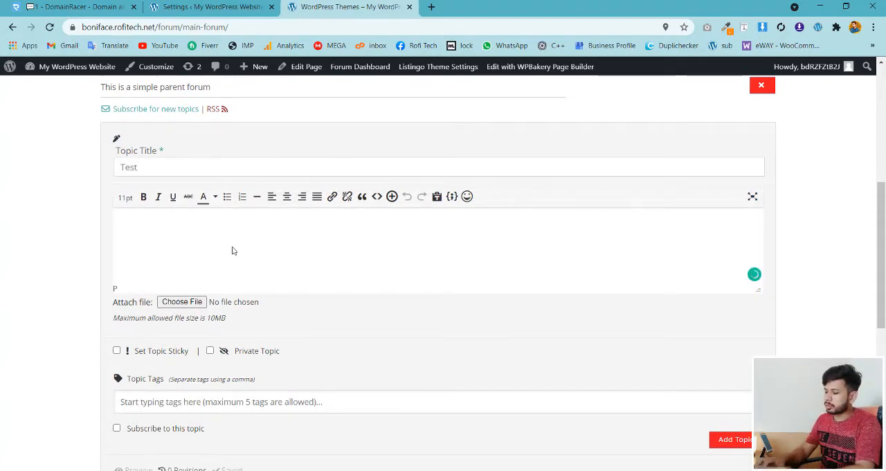
pyautogui.write('D')
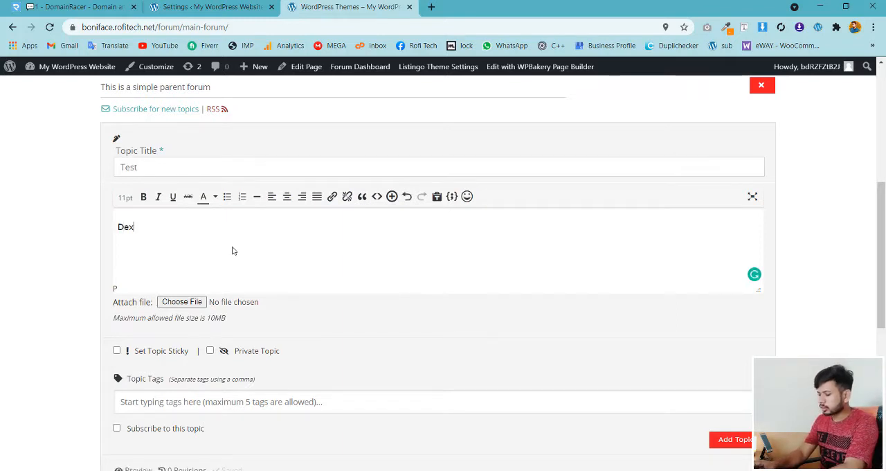
pyautogui.write('ex')
pyautogui.press('BackSpace')
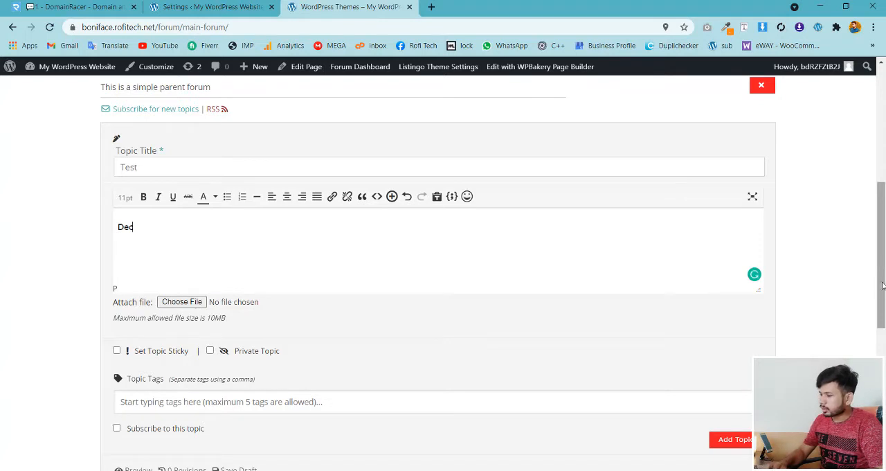
pyautogui.scroll(-2, 881, 284)
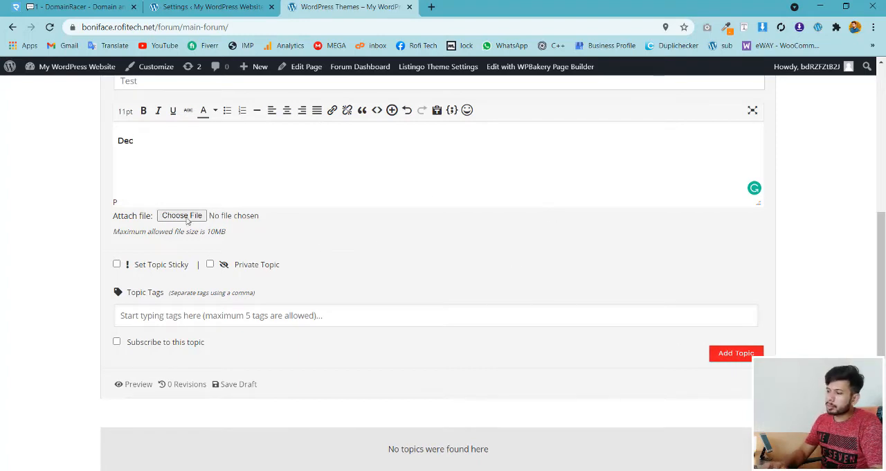
pyautogui.click(728, 354)
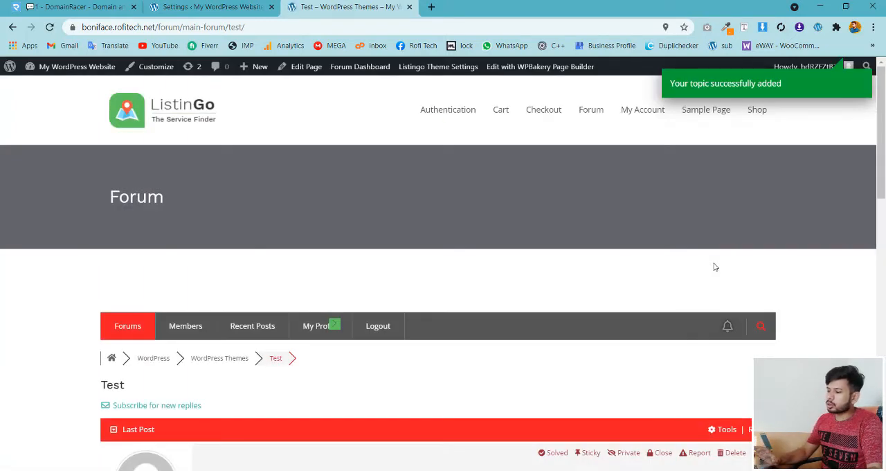
# - Examine the published topic page and the My Profile page with its member activity section
pyautogui.moveTo(882, 157); pyautogui.dragTo(884, 237)
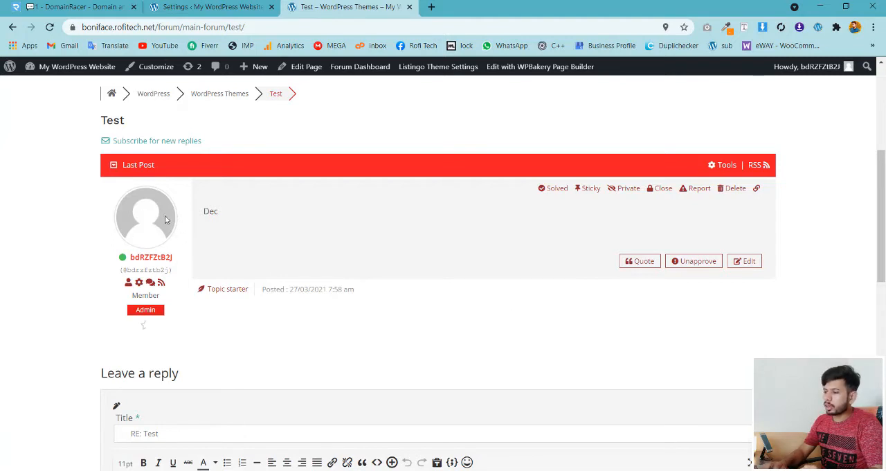
pyautogui.scroll(3, 474, 272)
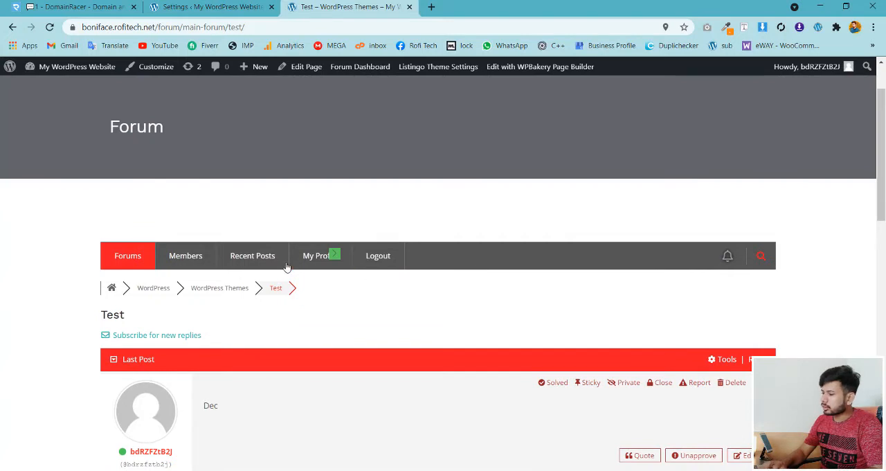
pyautogui.click(324, 262)
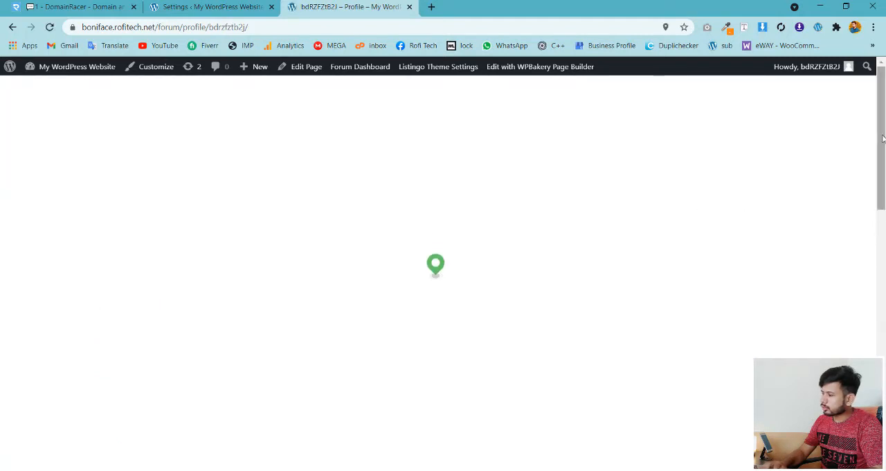
pyautogui.scroll(-3, 883, 171)
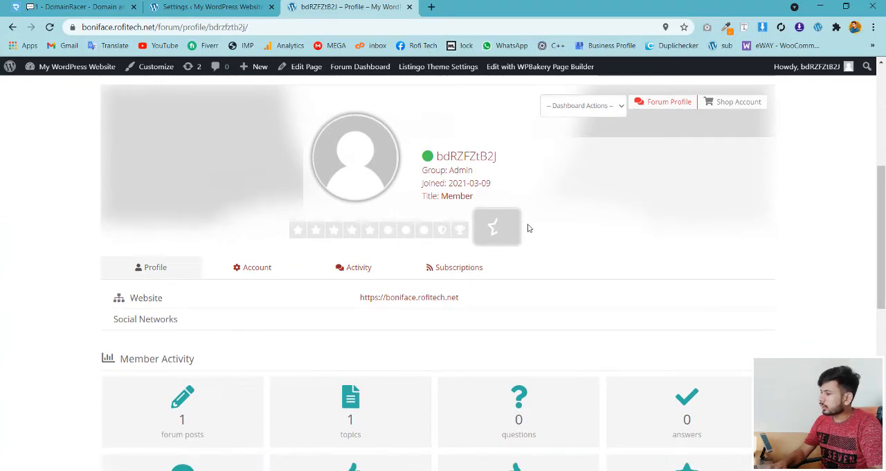
pyautogui.moveTo(884, 243); pyautogui.dragTo(884, 310)
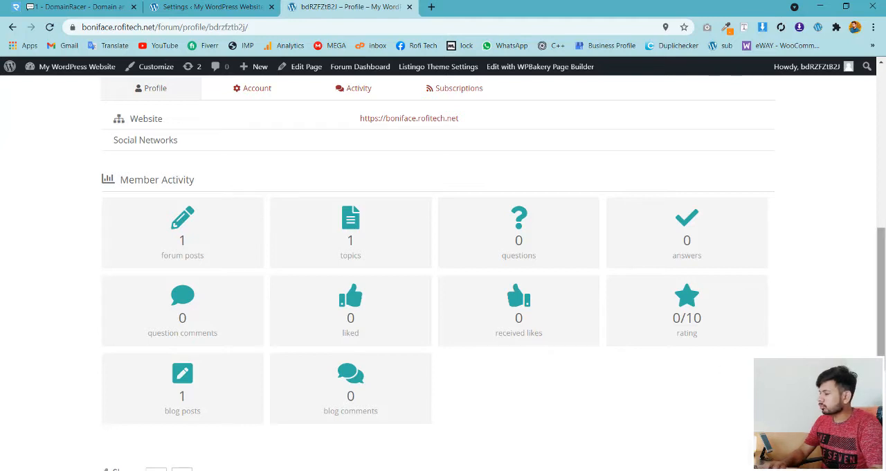
pyautogui.moveTo(882, 327); pyautogui.dragTo(873, 259)
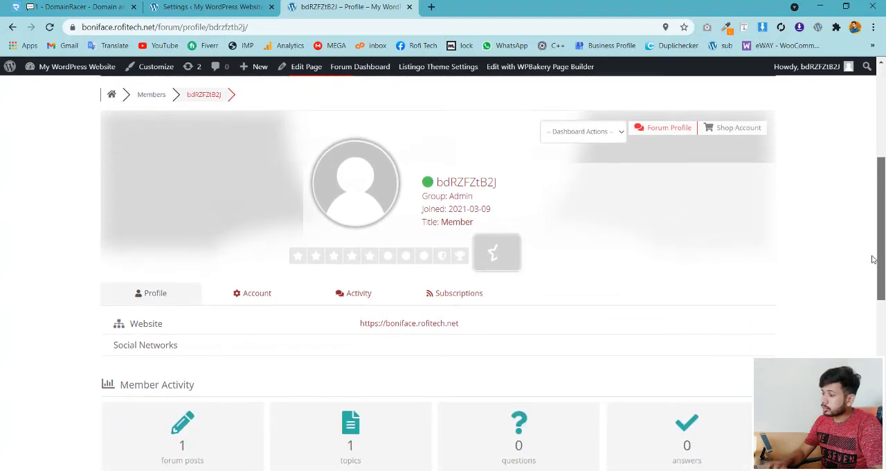
# - Open the profile's Account settings and choose me3.jpg as the avatar to upload
pyautogui.click(251, 295)
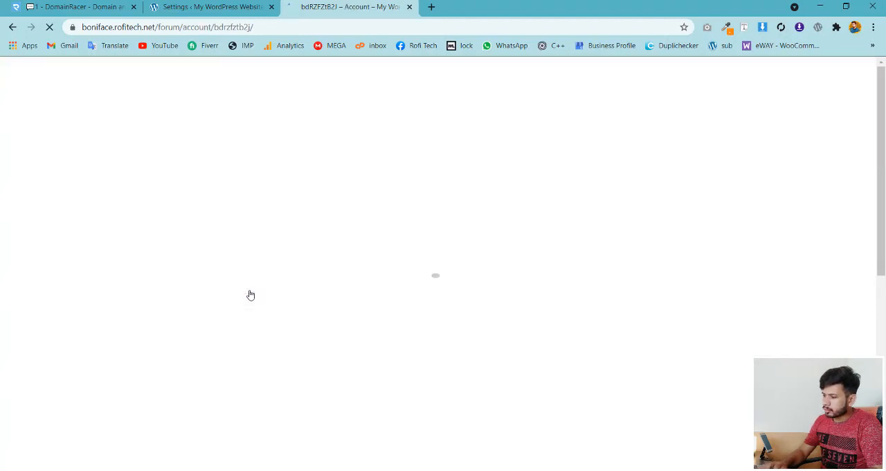
pyautogui.scroll(-3, 311, 263)
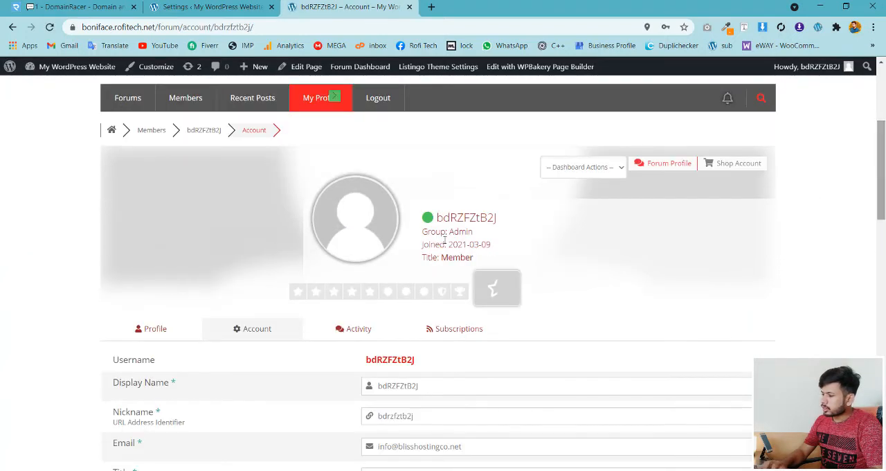
pyautogui.moveTo(880, 197); pyautogui.dragTo(883, 260)
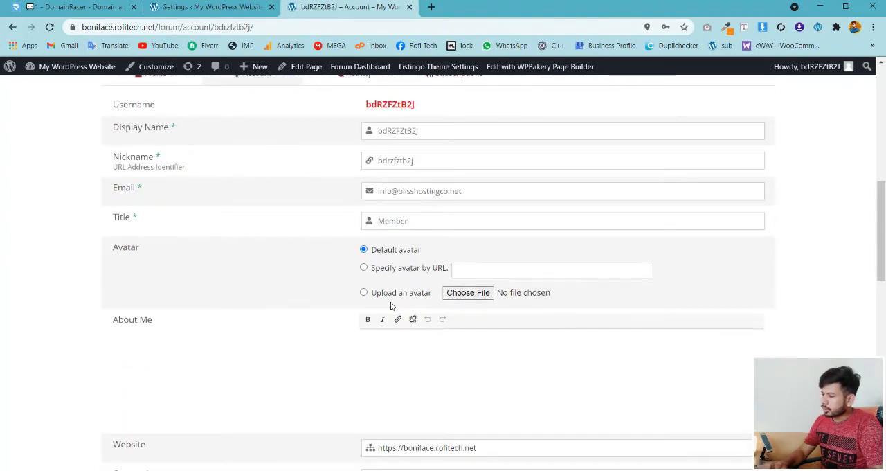
pyautogui.click(461, 294)
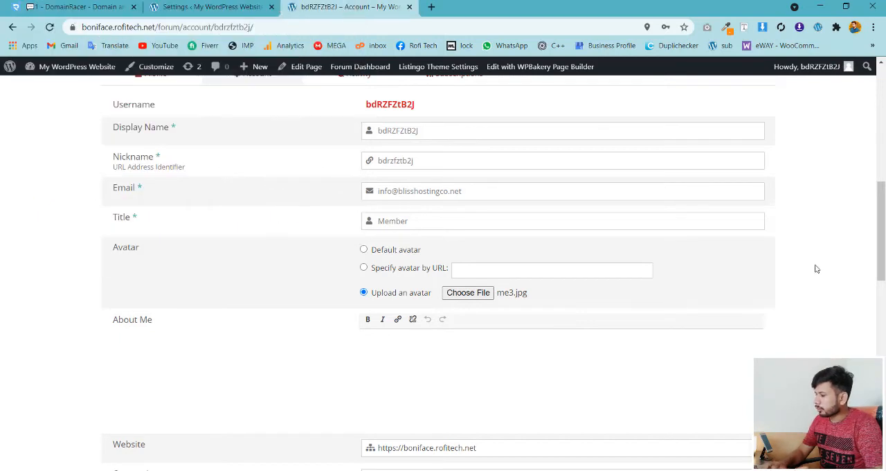
pyautogui.moveTo(883, 255); pyautogui.dragTo(883, 249)
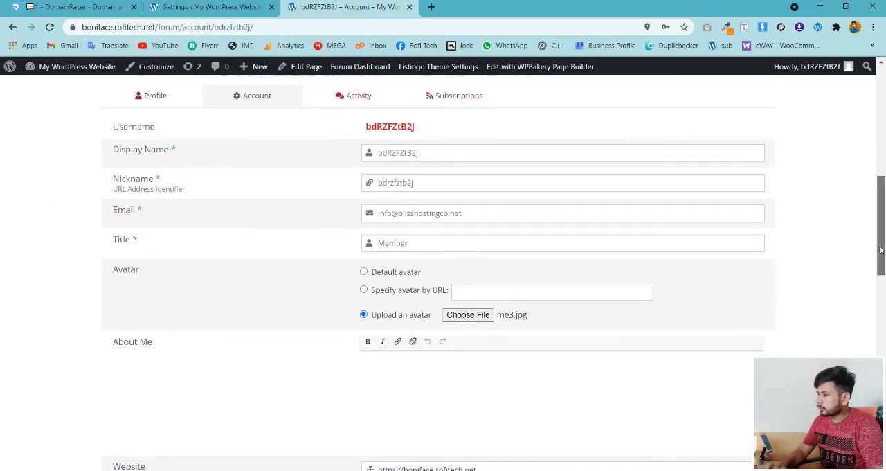
# - Replace the nickname in the account details with the member's short name
pyautogui.moveTo(421, 153); pyautogui.dragTo(359, 158)
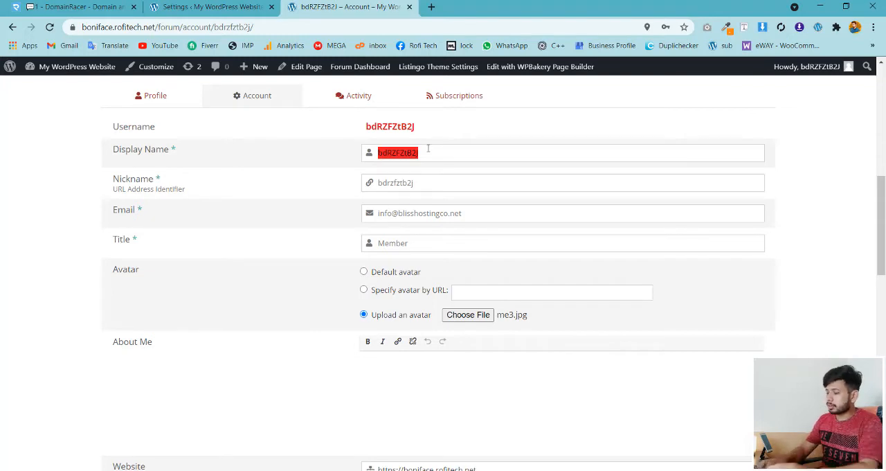
pyautogui.press('Tab')
pyautogui.write('bd')
pyautogui.press('BackSpace')
pyautogui.press('BackSpace')
pyautogui.write('Rofi')
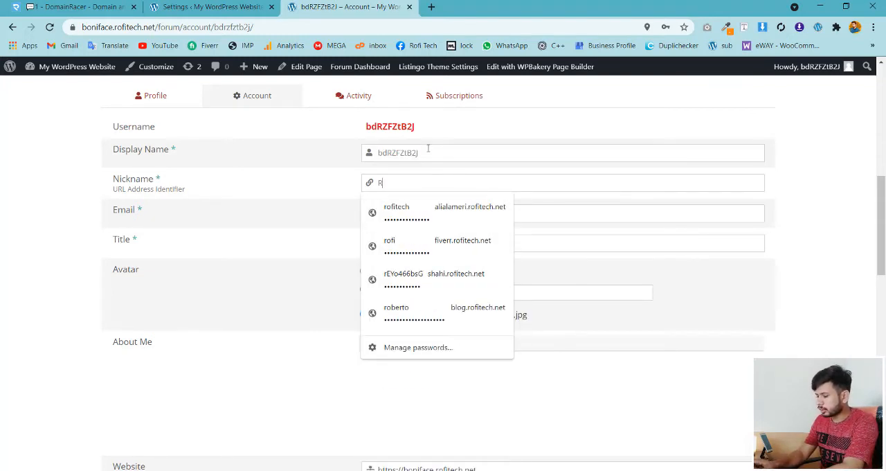
pyautogui.click(291, 252)
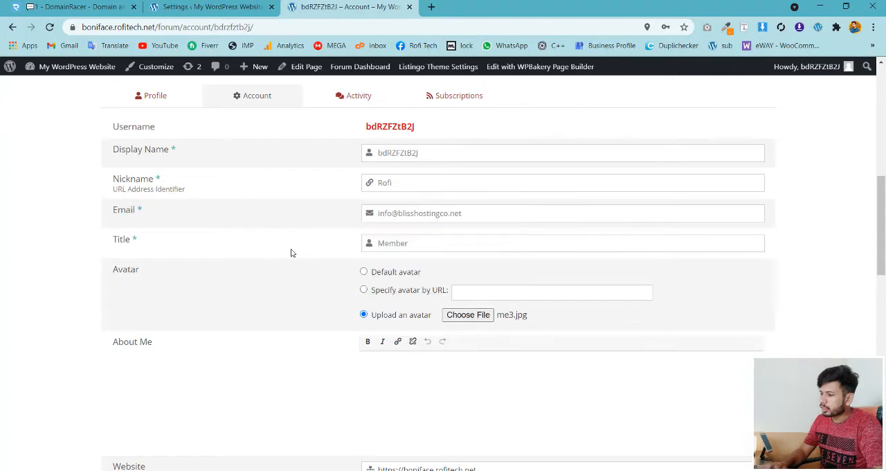
pyautogui.moveTo(462, 213); pyautogui.dragTo(384, 213)
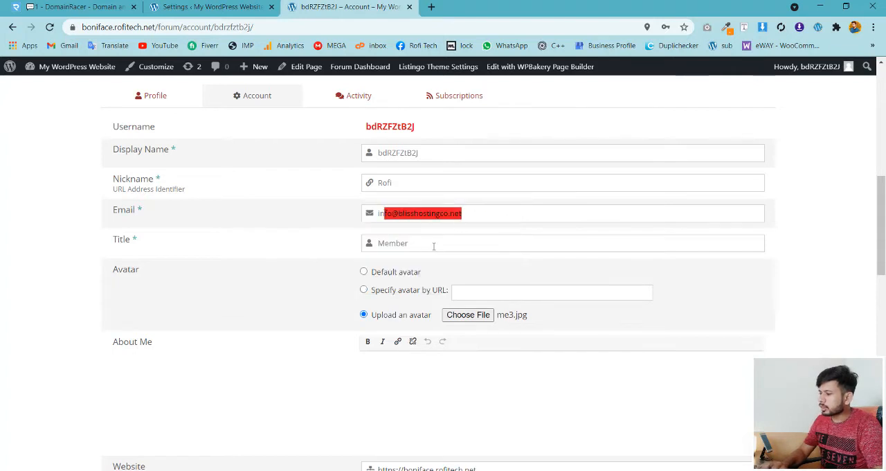
# - Save the changed account details and check the profile header with the uploaded avatar
pyautogui.click(433, 246)
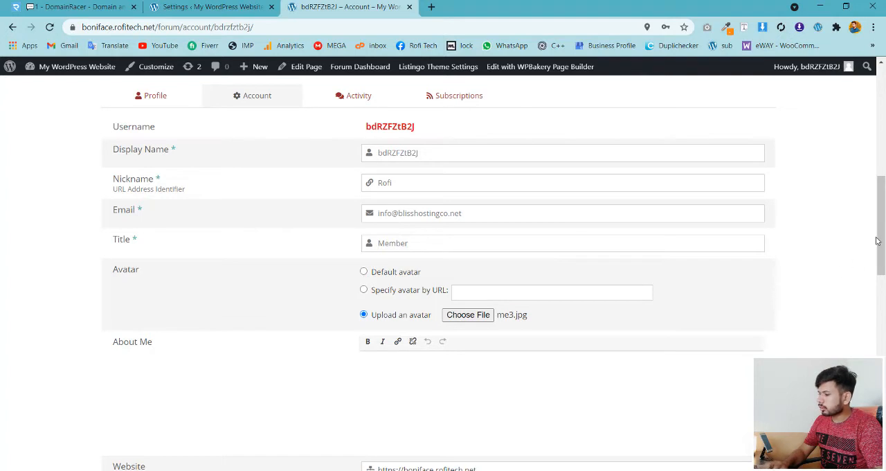
pyautogui.scroll(-3, 443, 277)
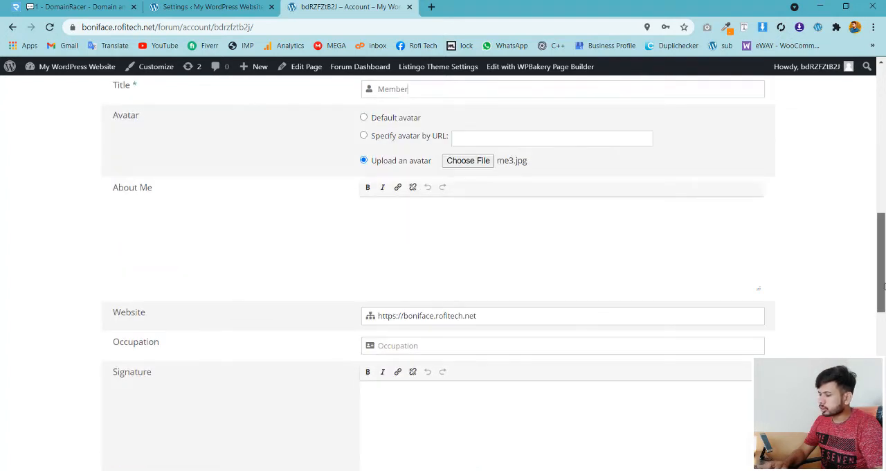
pyautogui.scroll(-5, 443, 277)
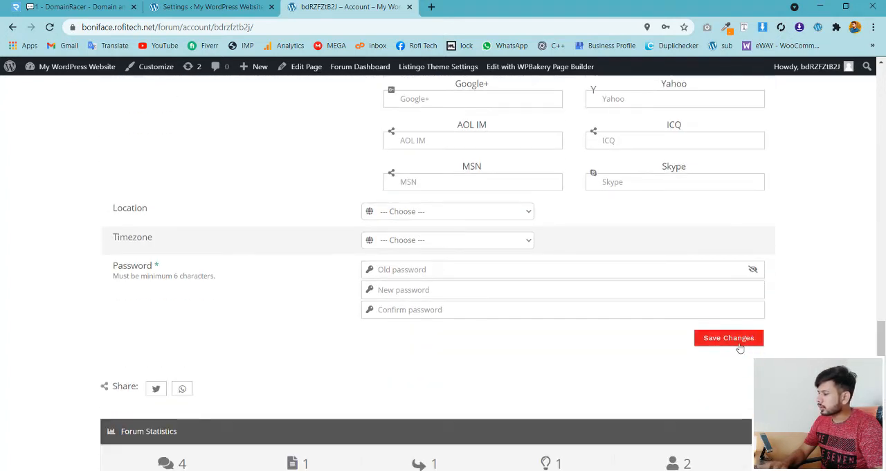
pyautogui.click(720, 344)
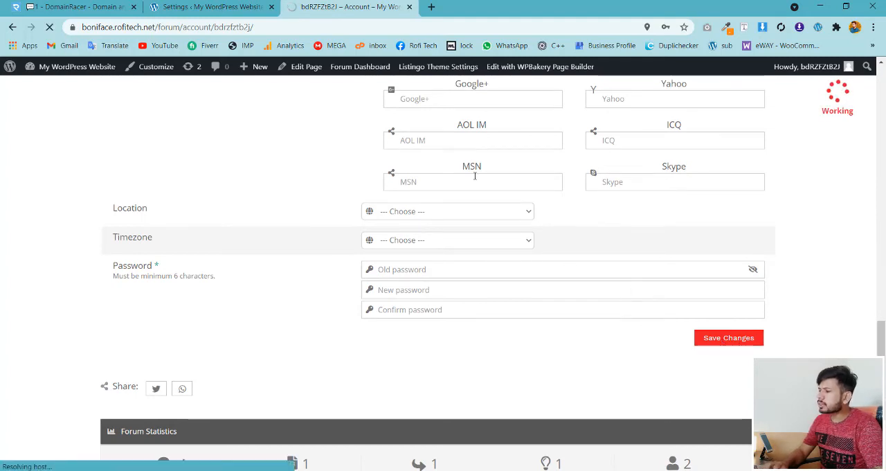
pyautogui.scroll(3, 882, 350)
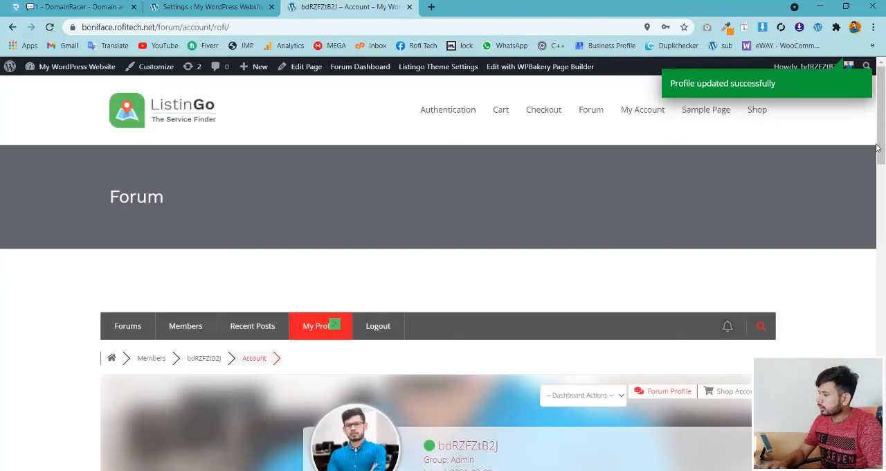
pyautogui.scroll(-3, 366, 339)
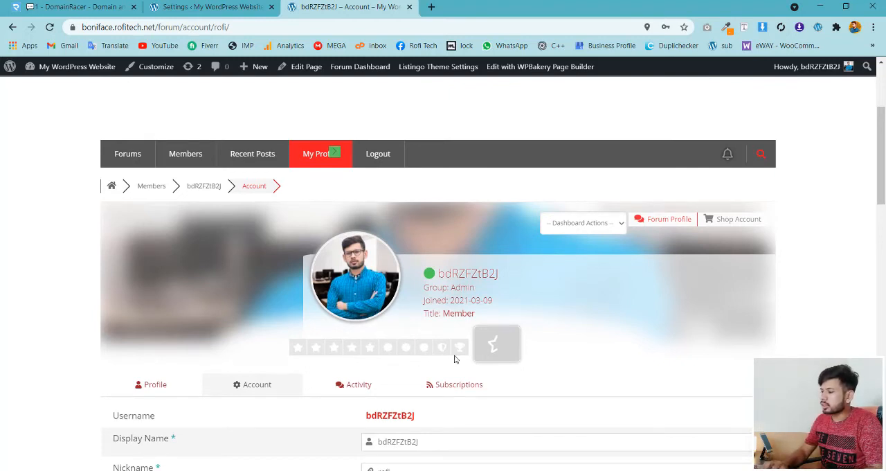
# - In the forum's Members settings, set the minimum number of posts for rating Level 1 to 1
pyautogui.click(207, 7)
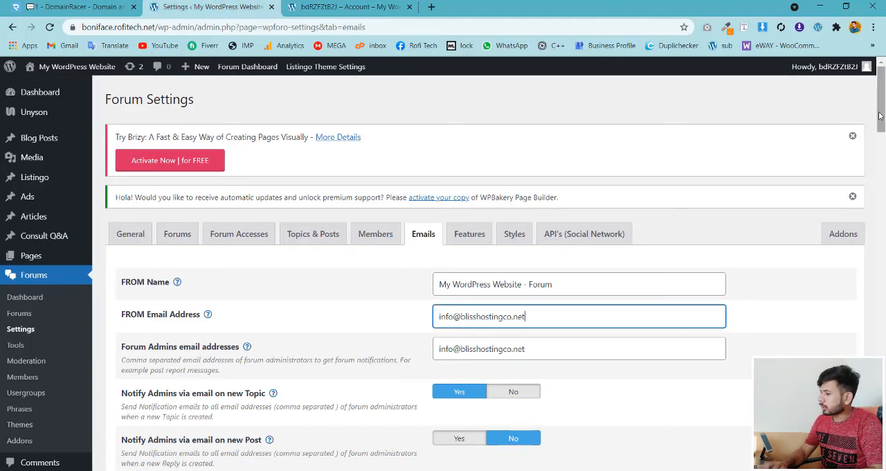
pyautogui.click(377, 235)
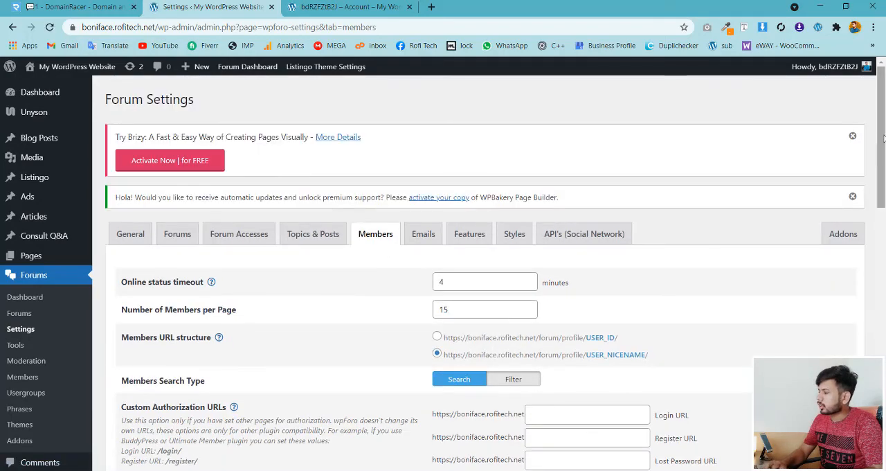
pyautogui.moveTo(883, 154); pyautogui.dragTo(884, 329)
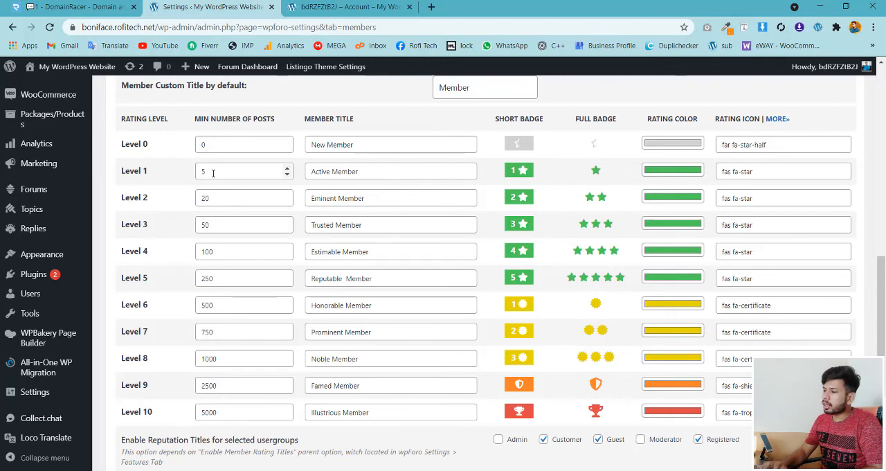
pyautogui.moveTo(213, 173); pyautogui.dragTo(188, 177)
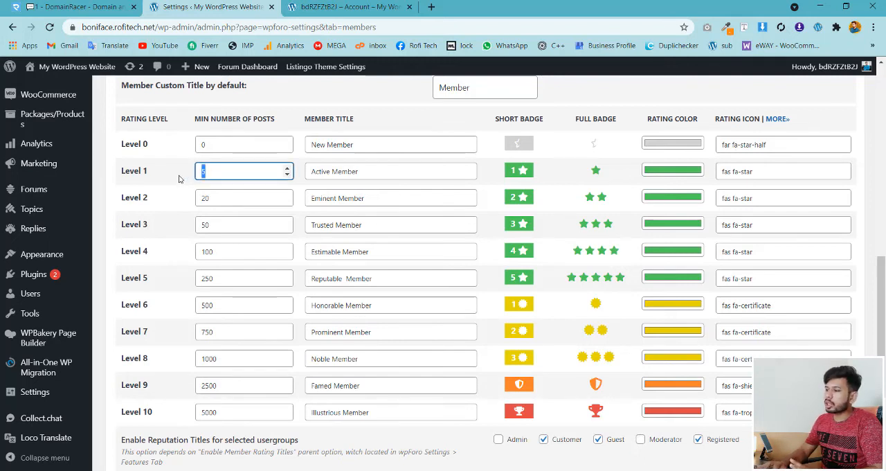
pyautogui.click(179, 179)
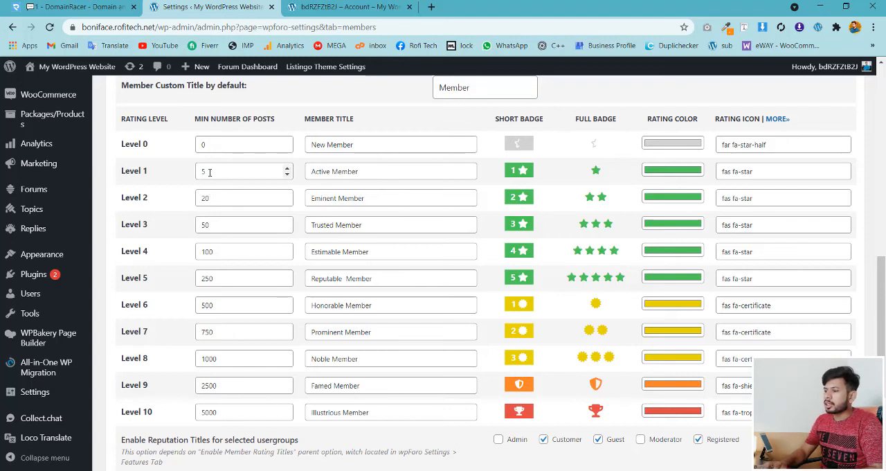
pyautogui.moveTo(210, 172); pyautogui.dragTo(201, 172)
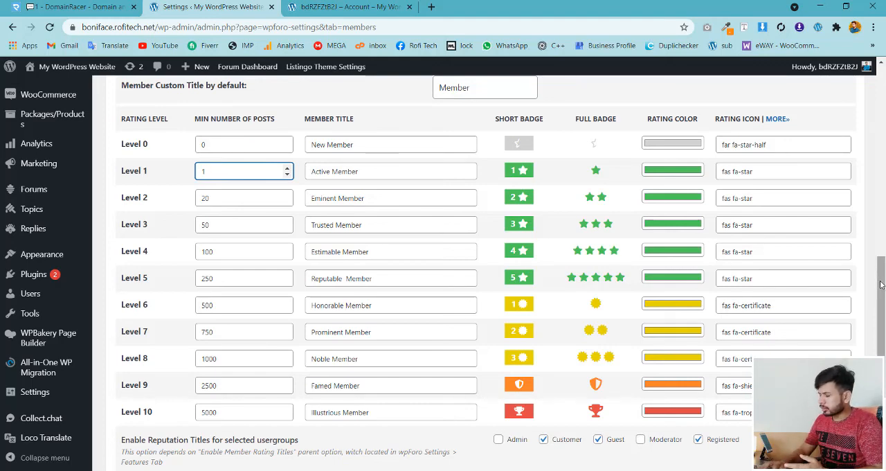
# - Save the member rating options and reload the forum account page to check the member's badge
pyautogui.moveTo(881, 285)
pyautogui.mouseDown()
pyautogui.moveTo(882, 326)
pyautogui.moveTo(883, 291)
pyautogui.mouseUp()
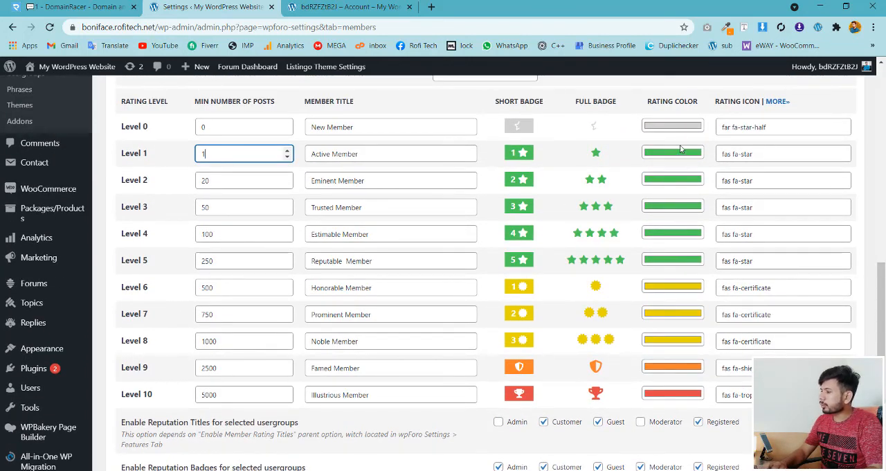
pyautogui.moveTo(881, 336); pyautogui.dragTo(881, 401)
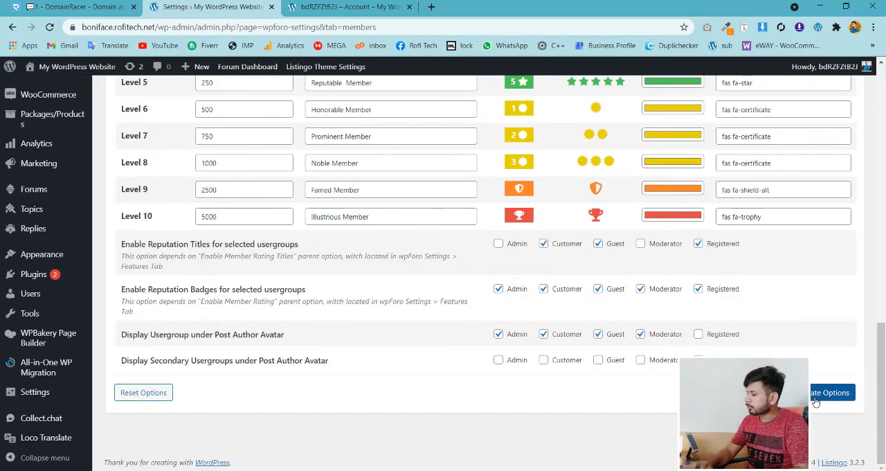
pyautogui.click(815, 397)
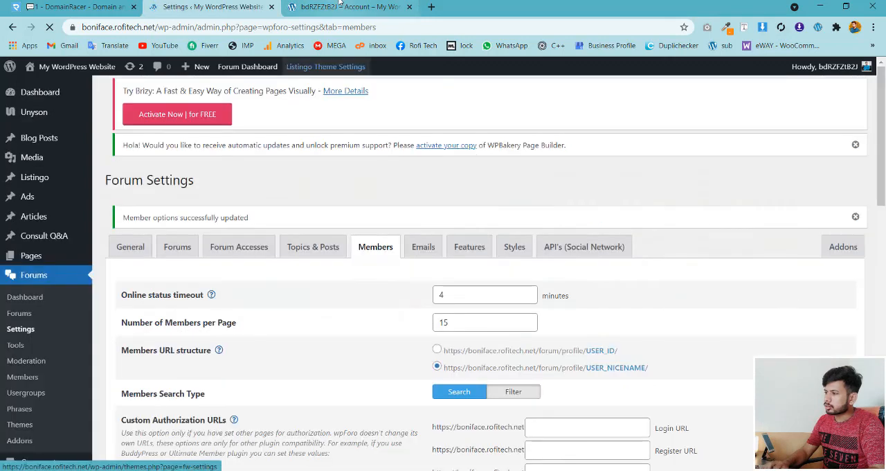
pyautogui.click(342, 5)
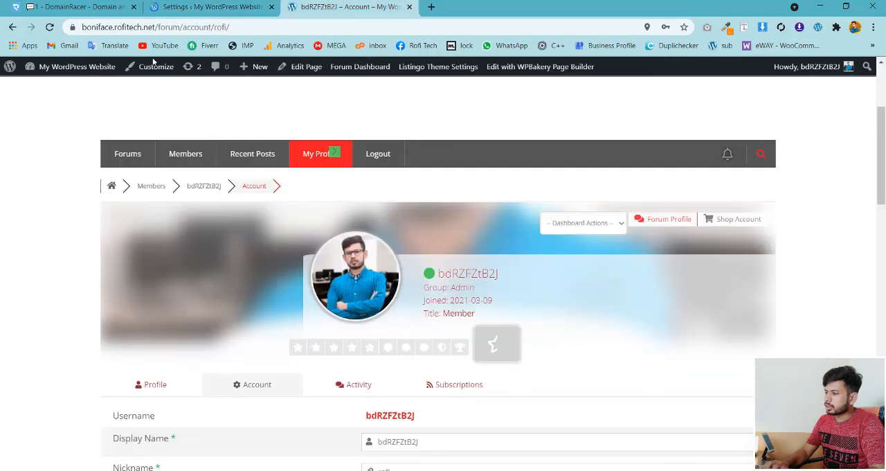
pyautogui.click(49, 26)
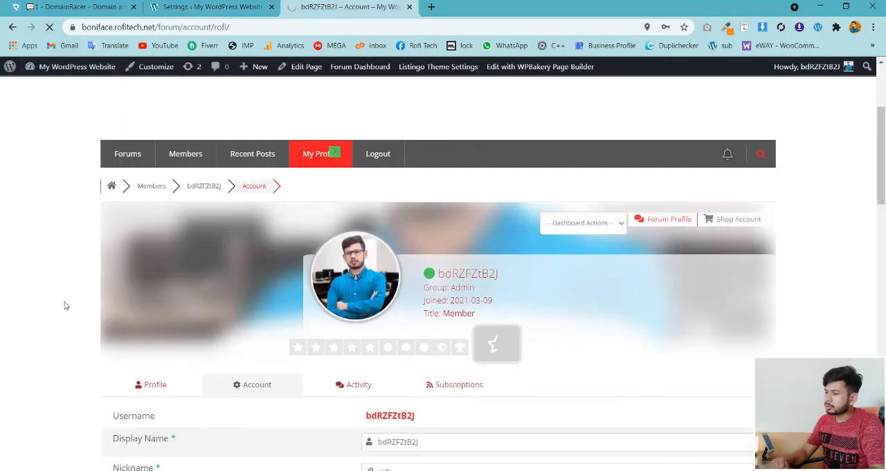